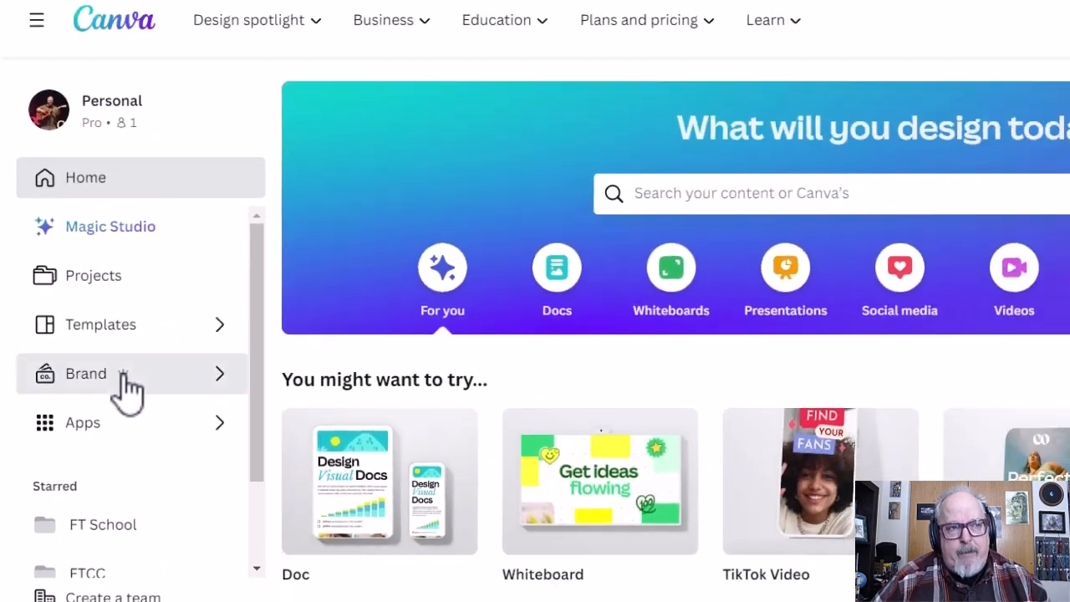
# - Open the brand kits overview, bring up the form for creating a new brand kit, and cancel it
pyautogui.click(167, 415)
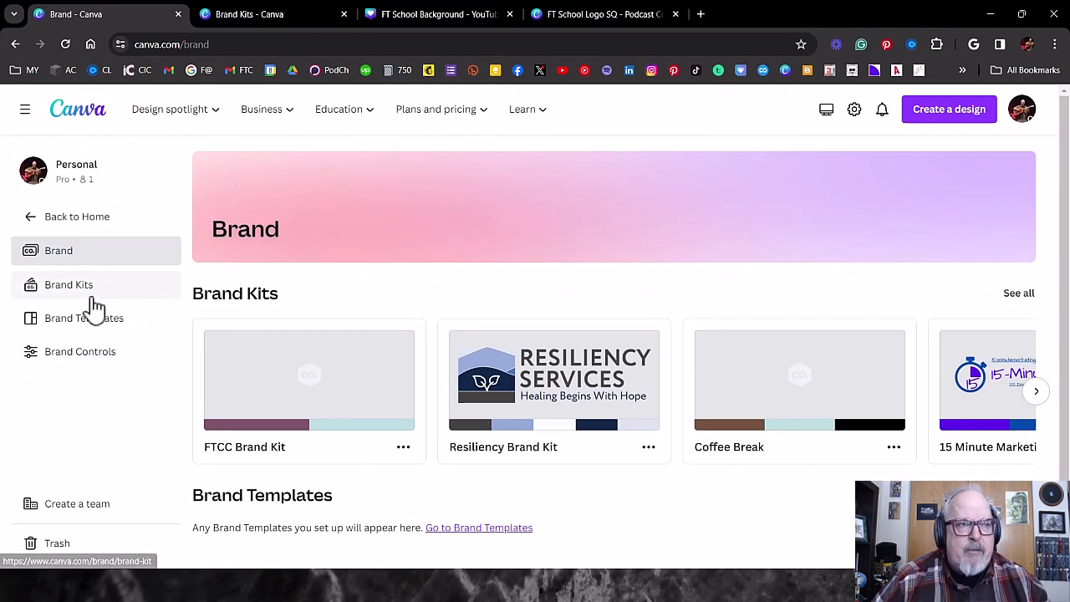
pyautogui.click(53, 293)
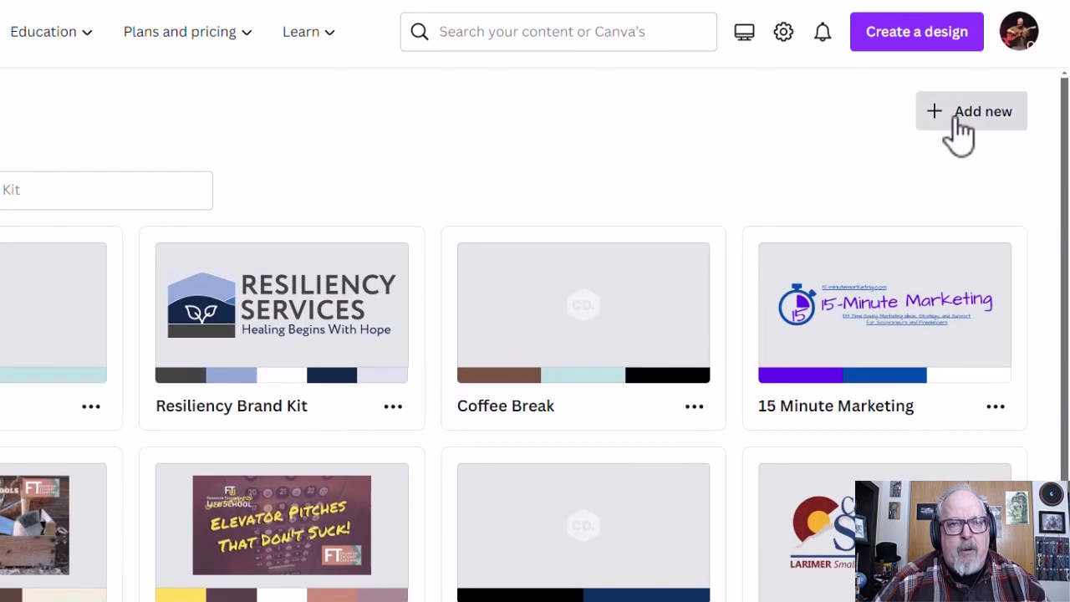
pyautogui.click(959, 125)
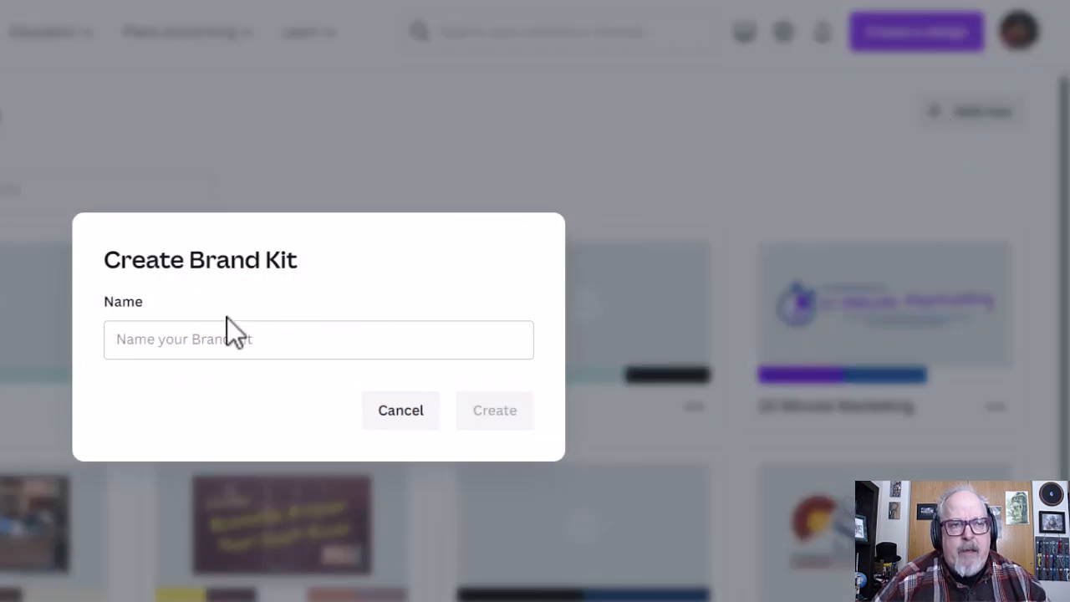
pyautogui.click(404, 411)
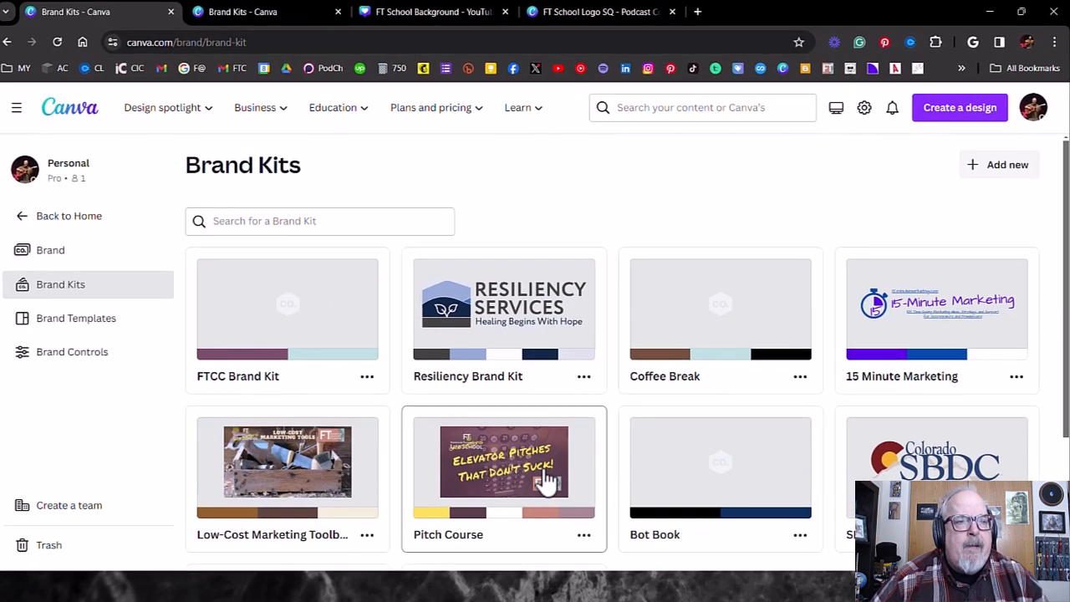
# - Find and open the Unconventional Life School brand kit in the second Brand Kits browser tab
pyautogui.scroll(-3, 346, 559)
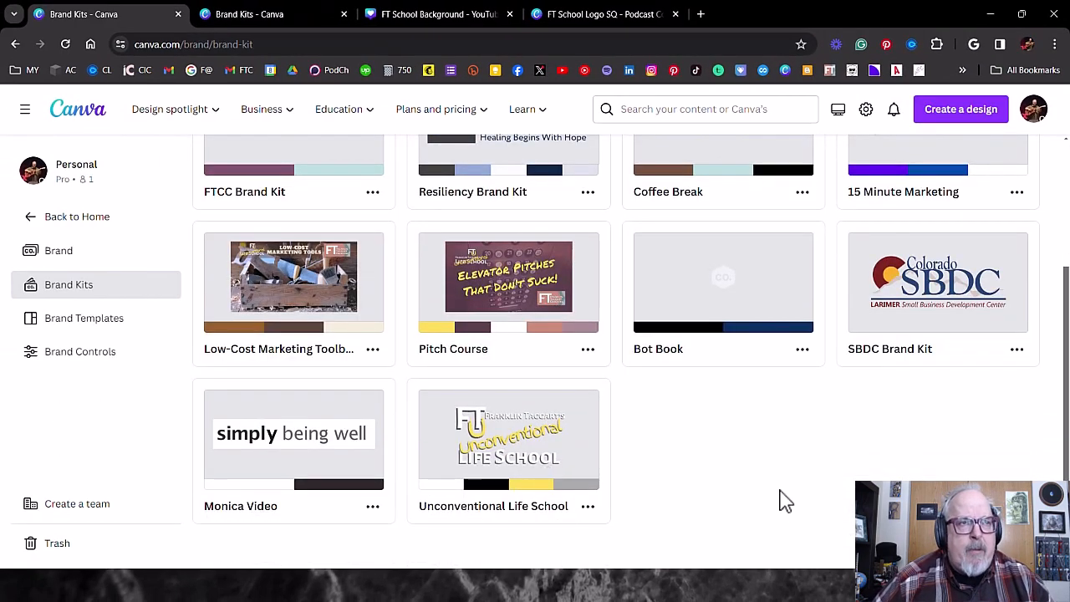
pyautogui.click(246, 21)
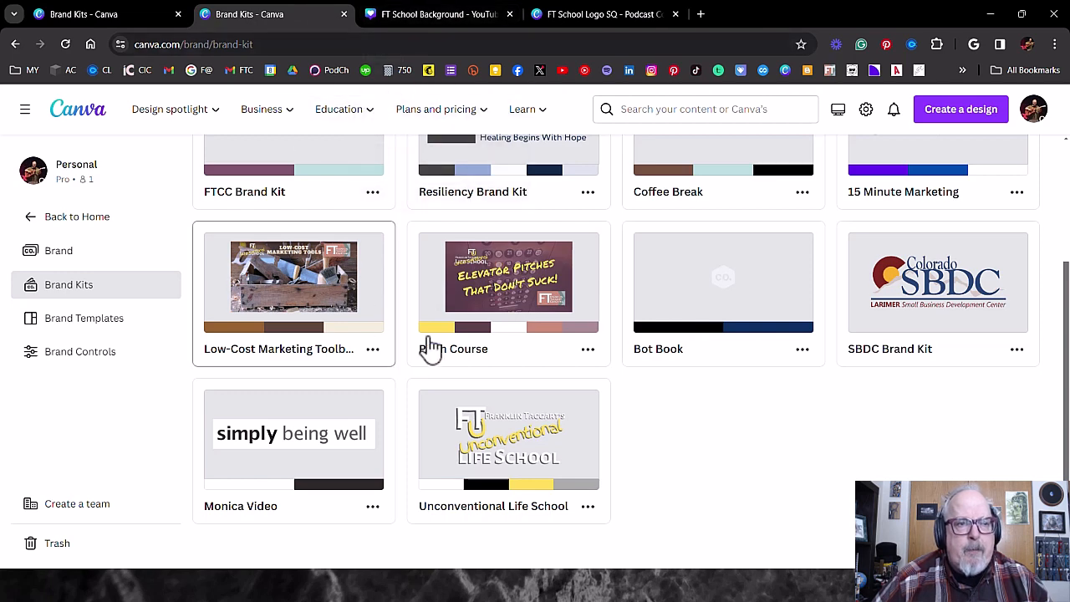
pyautogui.click(512, 464)
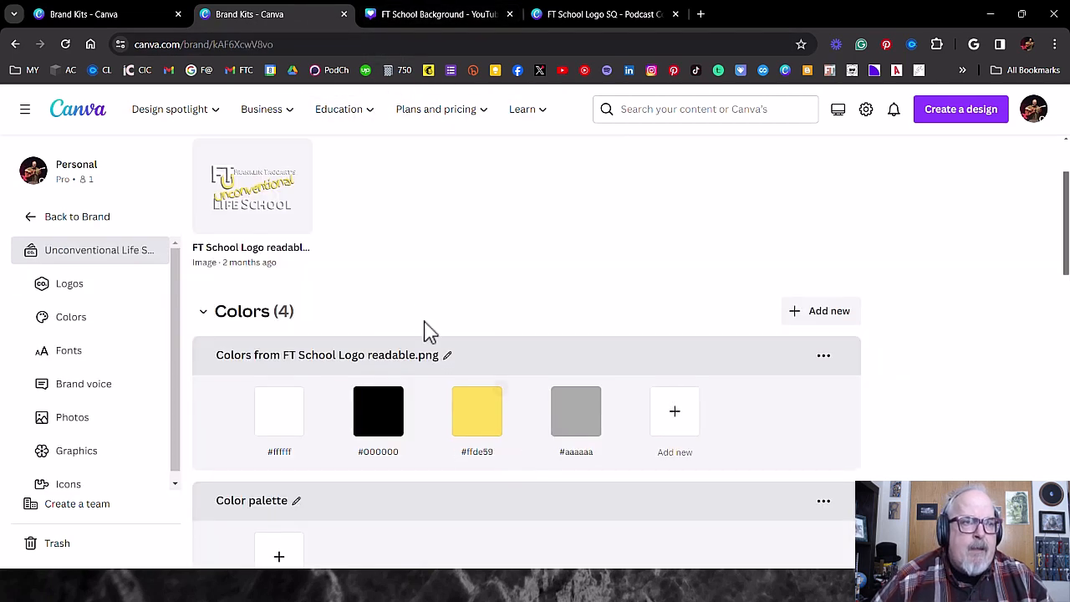
# - Review the brand kit's logo, colour palettes and font styles from Title through Caption
pyautogui.scroll(2, 470, 311)
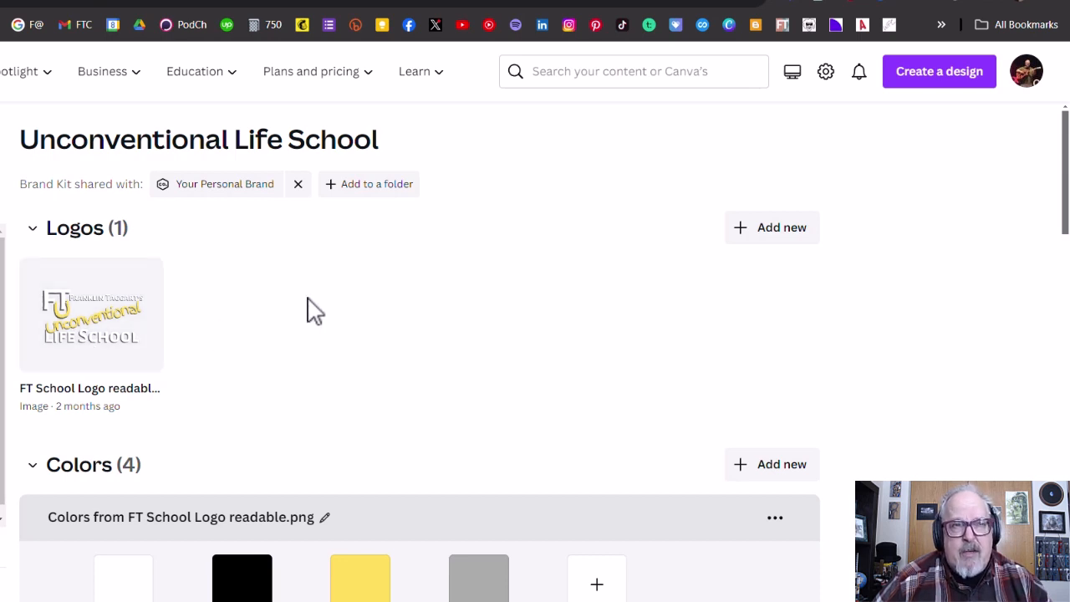
pyautogui.scroll(-3, 307, 309)
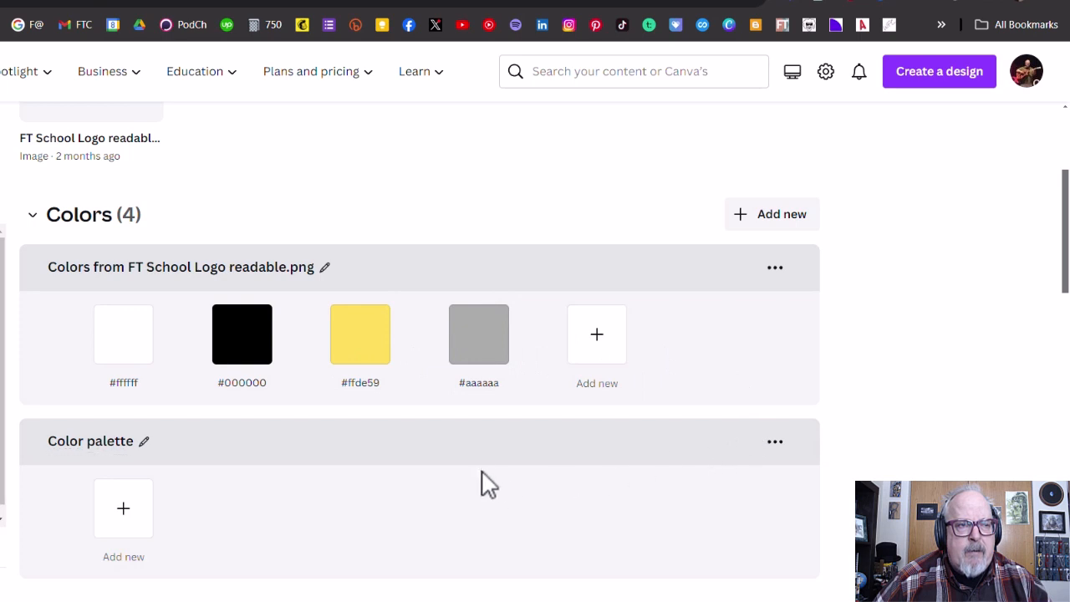
pyautogui.scroll(-1, 481, 473)
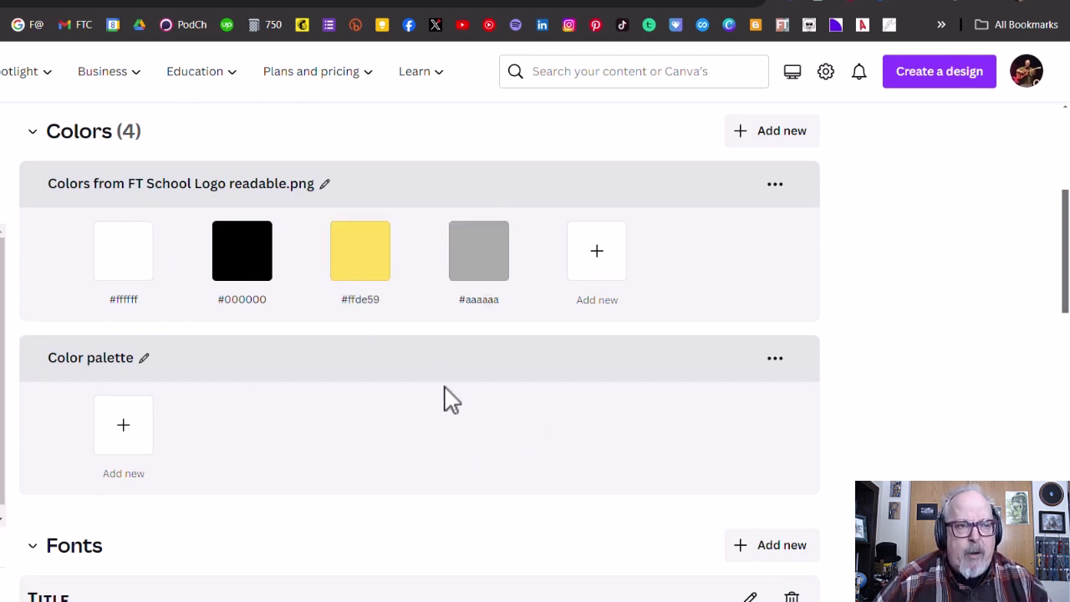
pyautogui.scroll(-3, 444, 395)
pyautogui.scroll(-2, 444, 395)
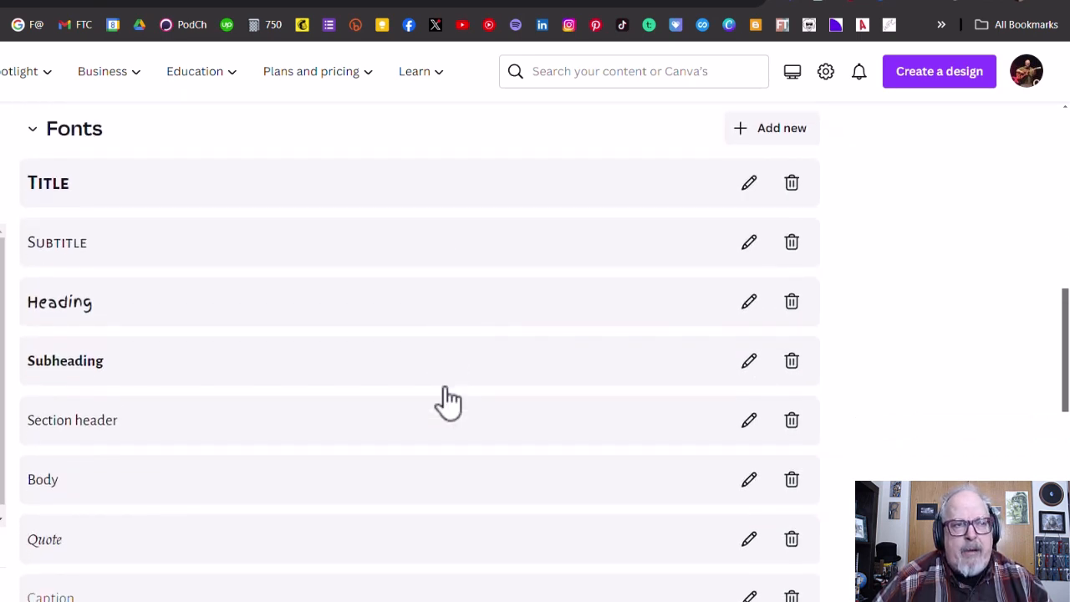
pyautogui.scroll(-1, 306, 410)
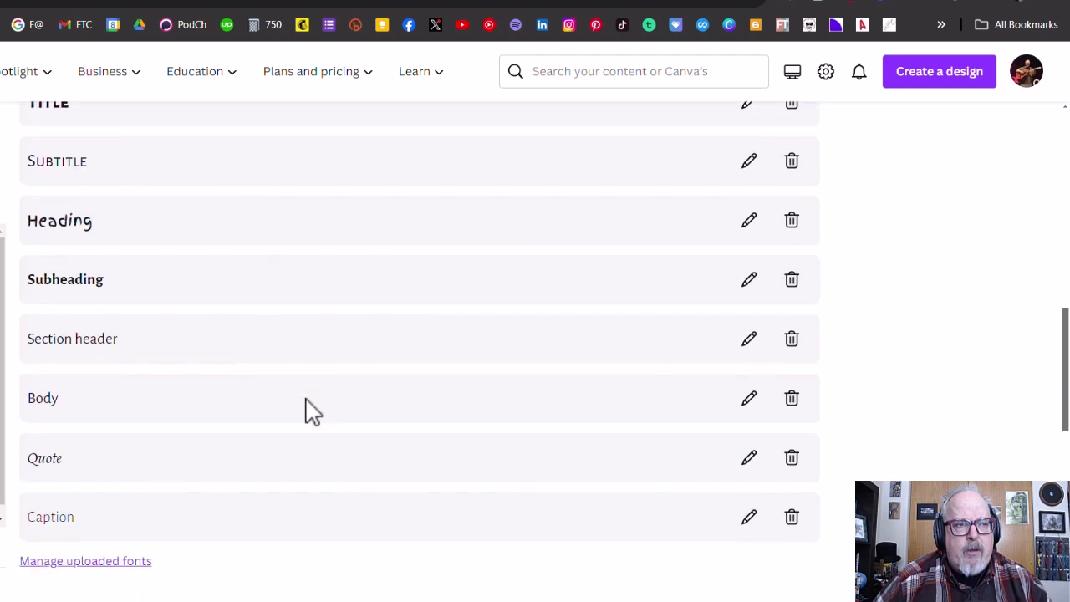
pyautogui.scroll(1, 311, 409)
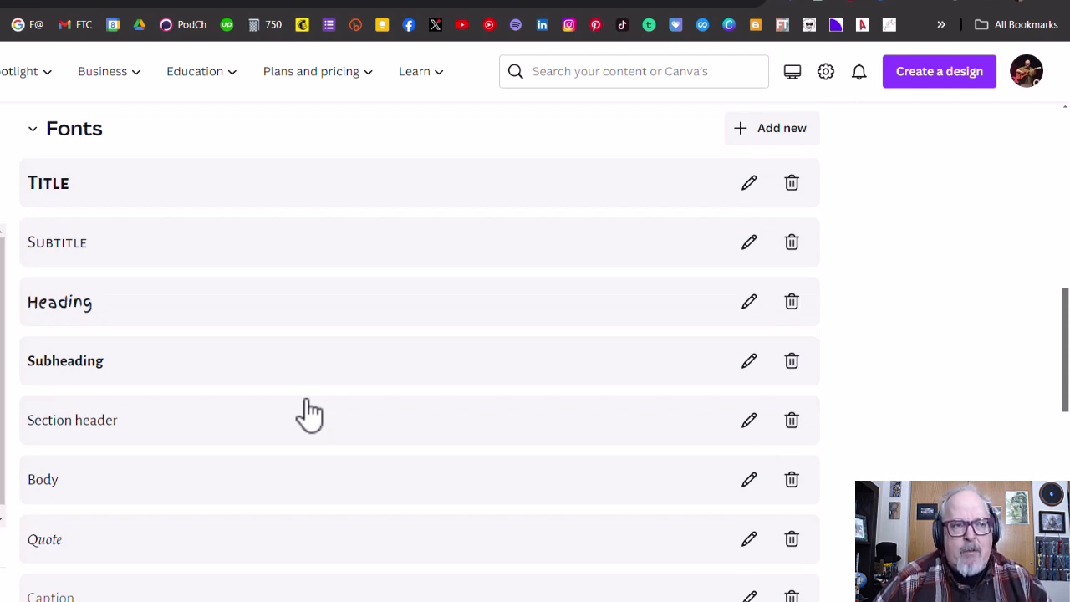
pyautogui.scroll(-2, 310, 412)
pyautogui.scroll(-3, 306, 411)
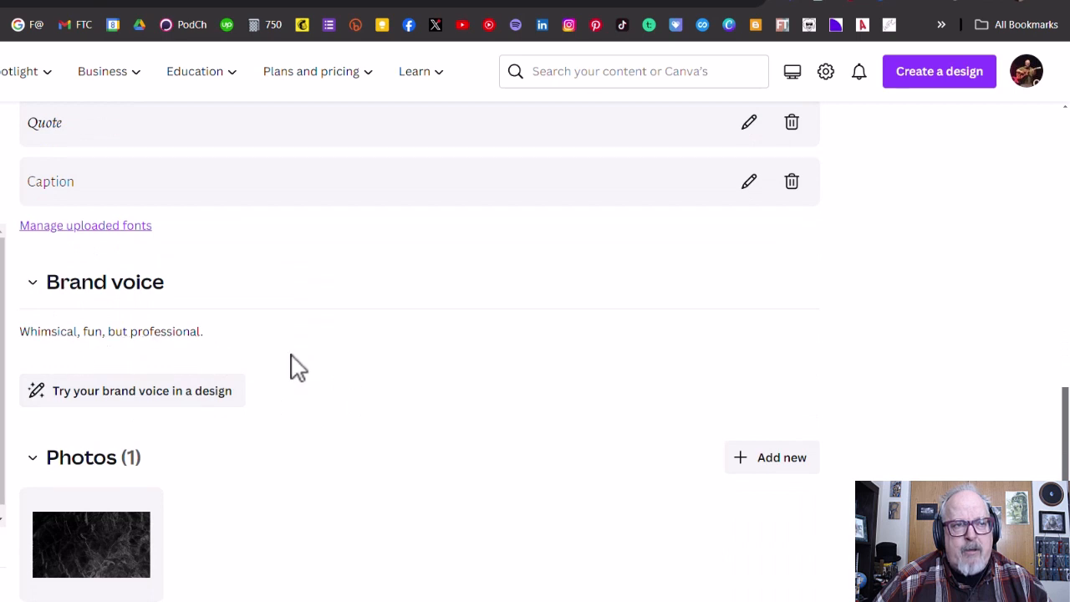
# - Review the brand kit's brand voice, photos, graphics and icons sections, and return toward the fonts
pyautogui.scroll(-1, 430, 458)
pyautogui.scroll(-3, 432, 459)
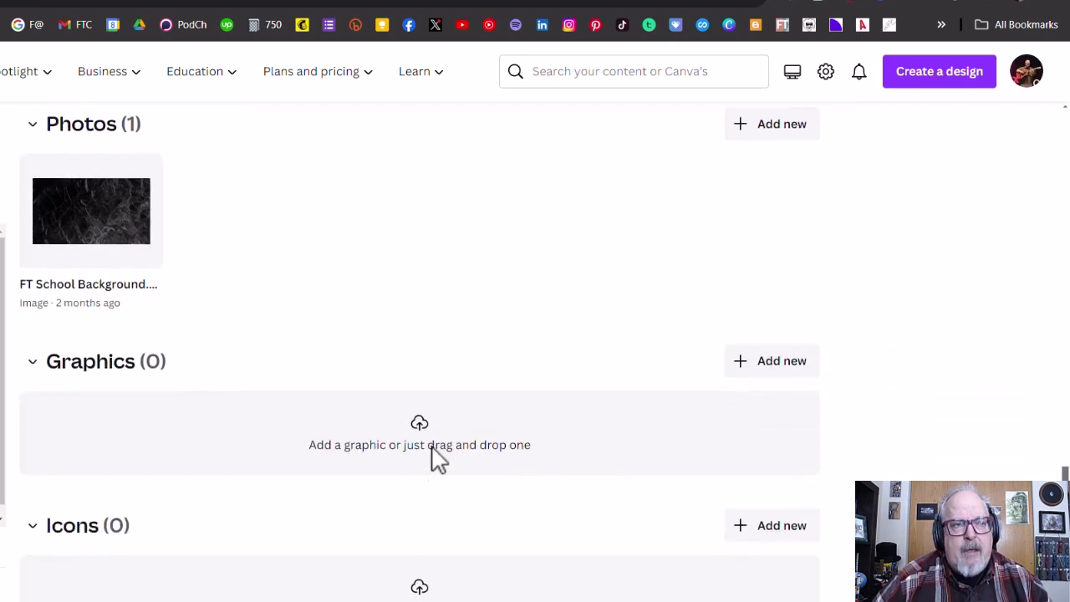
pyautogui.scroll(2, 432, 458)
pyautogui.moveTo(124, 416)
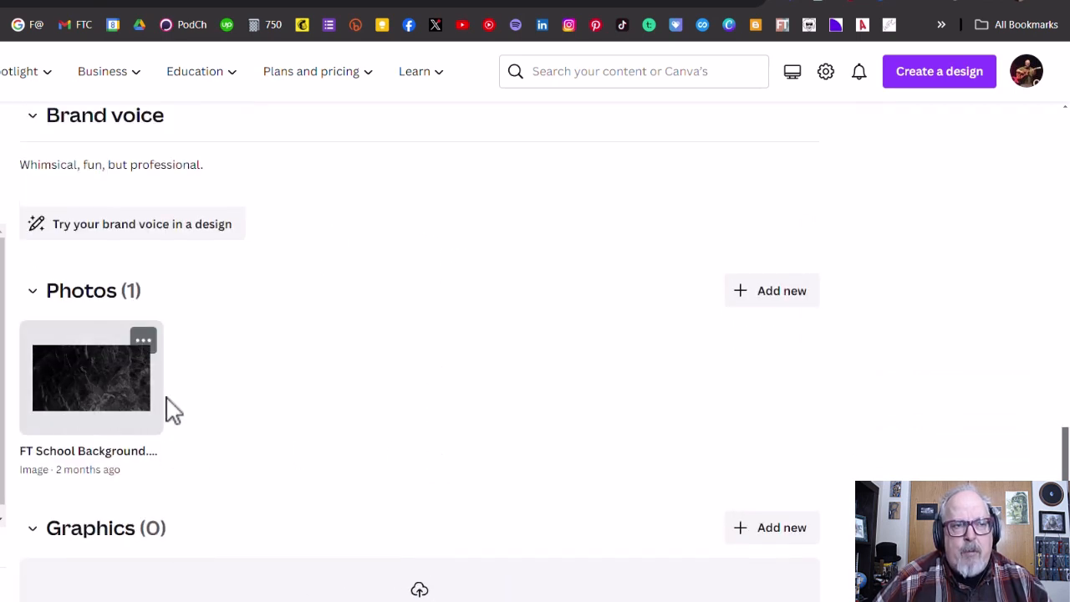
pyautogui.scroll(-2, 544, 414)
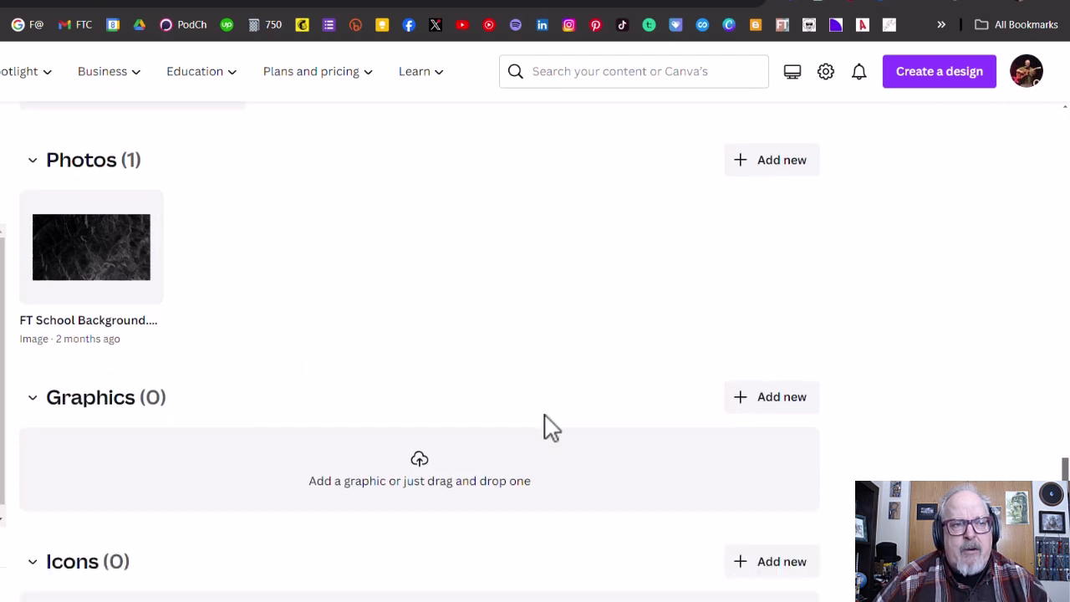
pyautogui.scroll(-1, 544, 414)
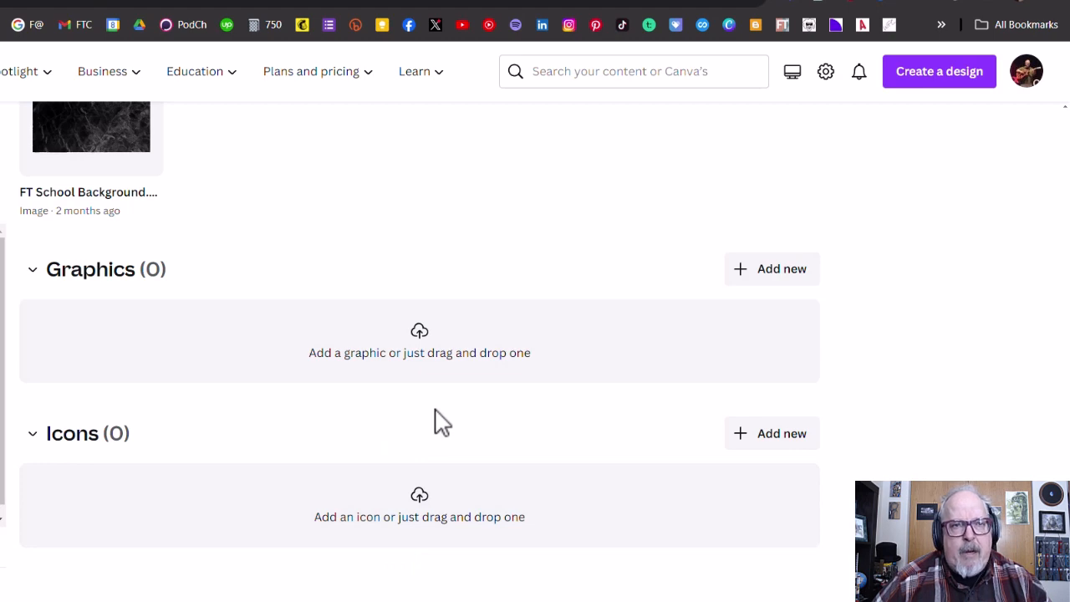
pyautogui.scroll(10, 441, 422)
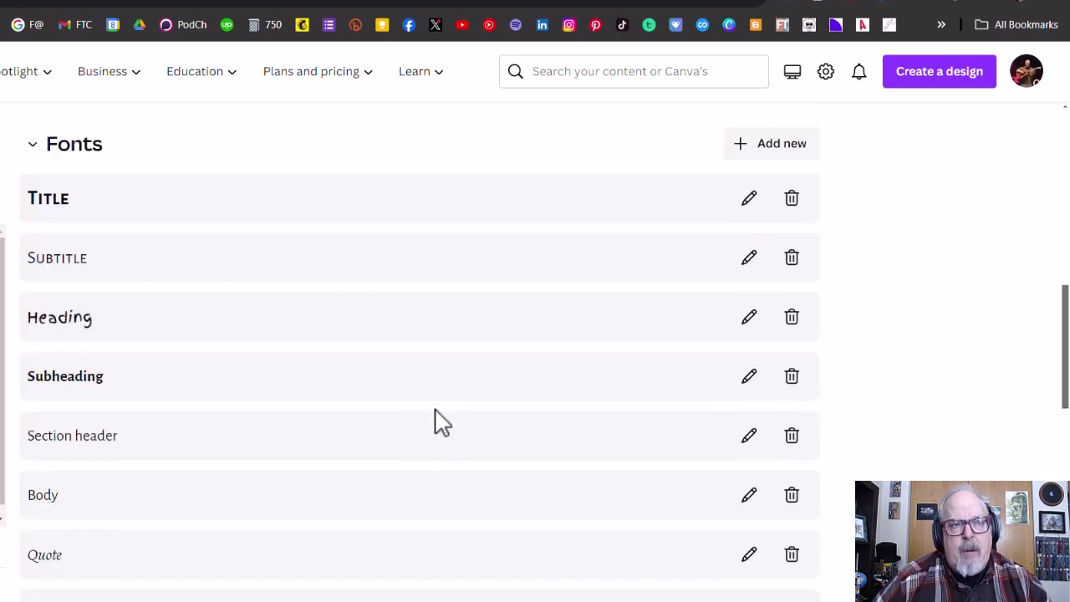
pyautogui.scroll(10, 435, 423)
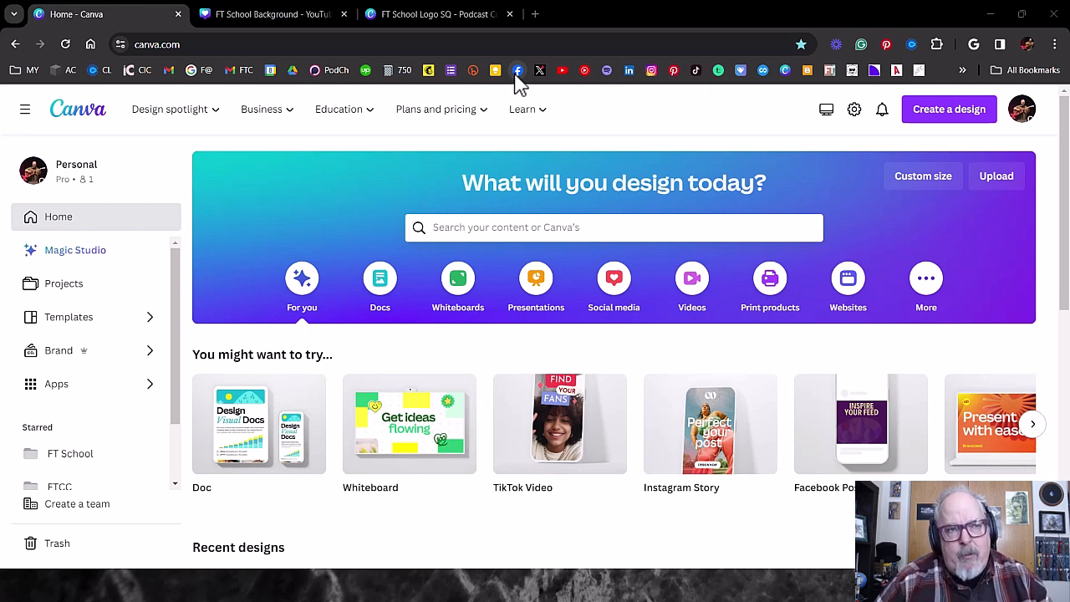
# - Find the presentation (16:9) templates from the home page search and create a blank presentation
pyautogui.click(445, 228)
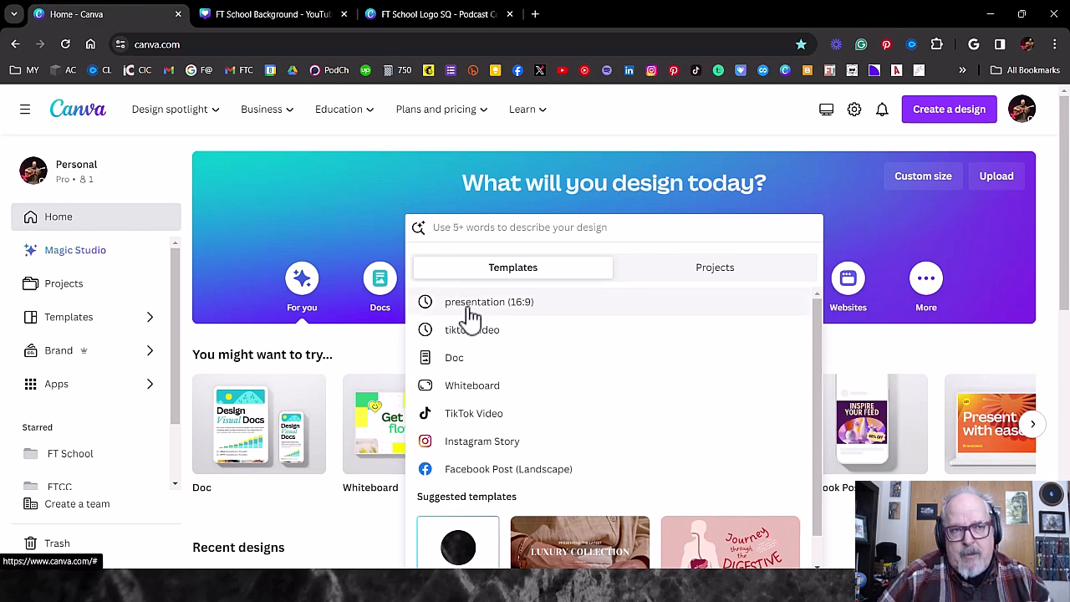
pyautogui.click(526, 309)
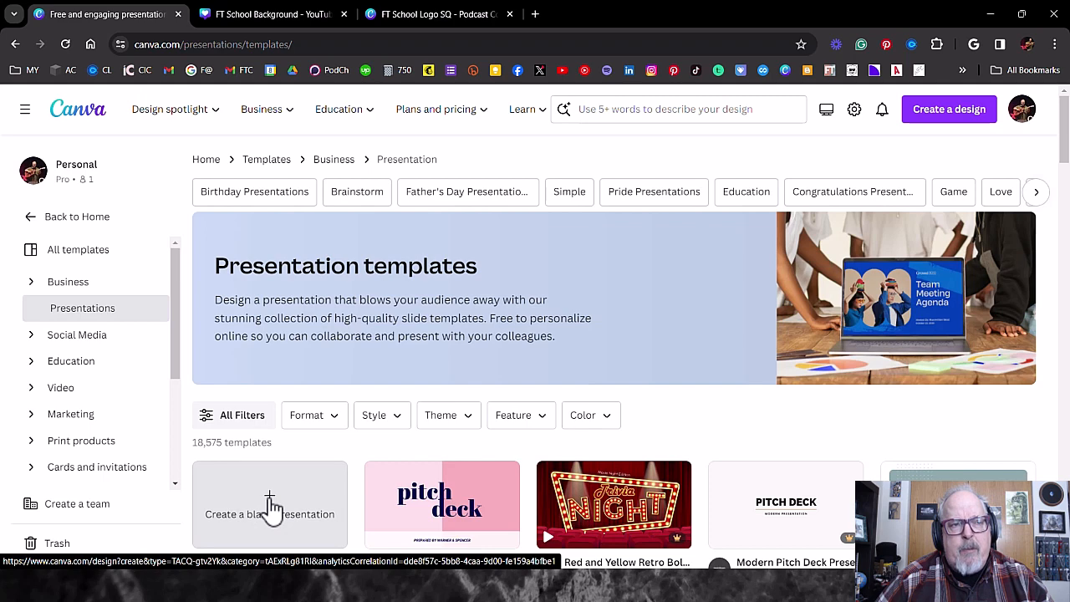
pyautogui.click(272, 506)
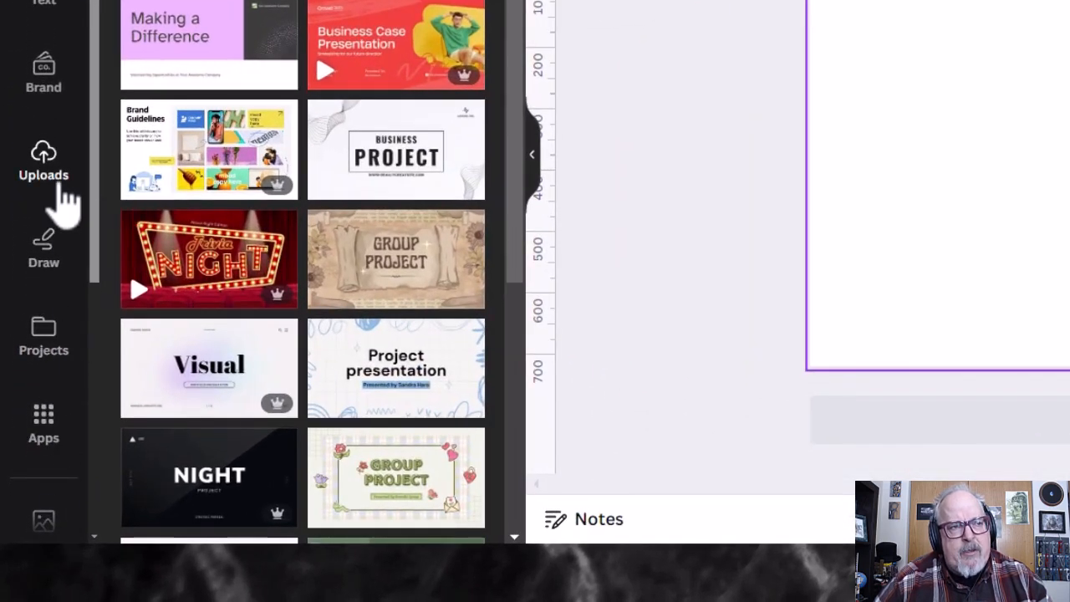
# - Open the background library in the FT School Background design and look through its categories and images
pyautogui.scroll(-2, 60, 186)
pyautogui.scroll(-4, 63, 201)
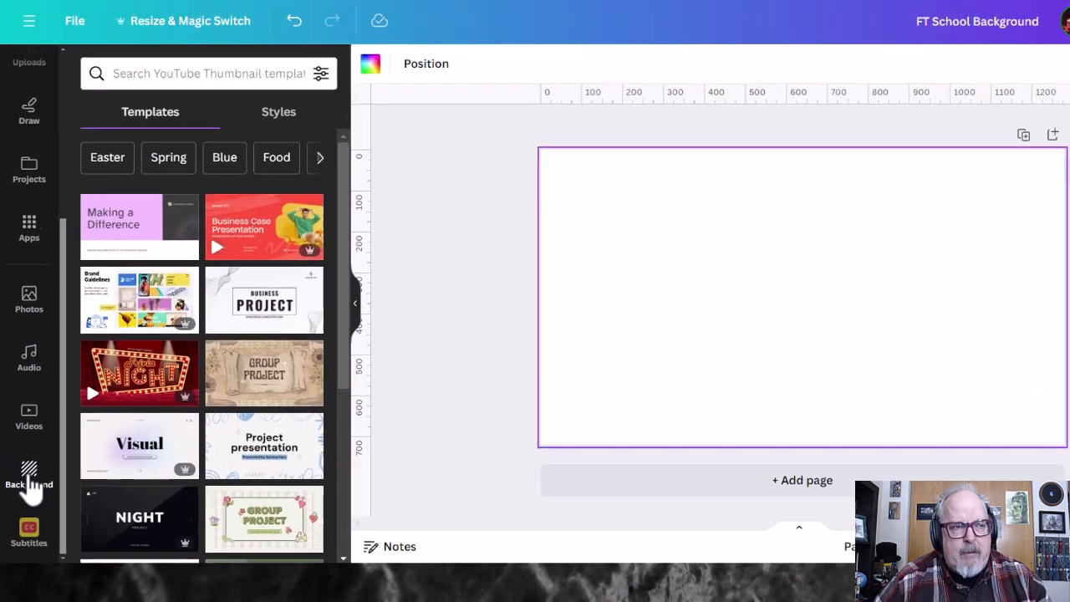
pyautogui.click(46, 428)
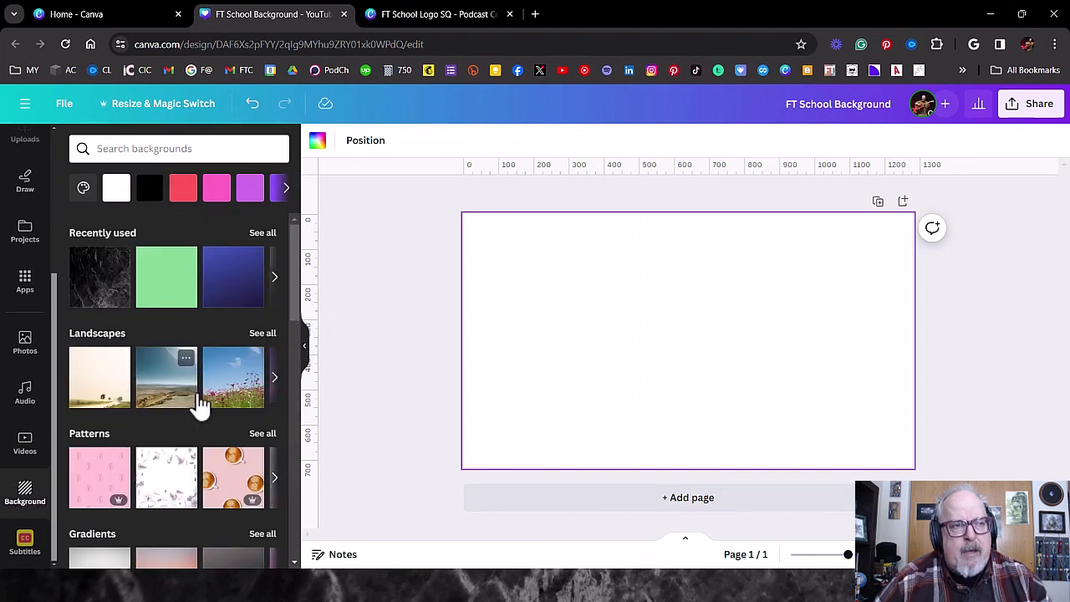
pyautogui.scroll(-5, 200, 404)
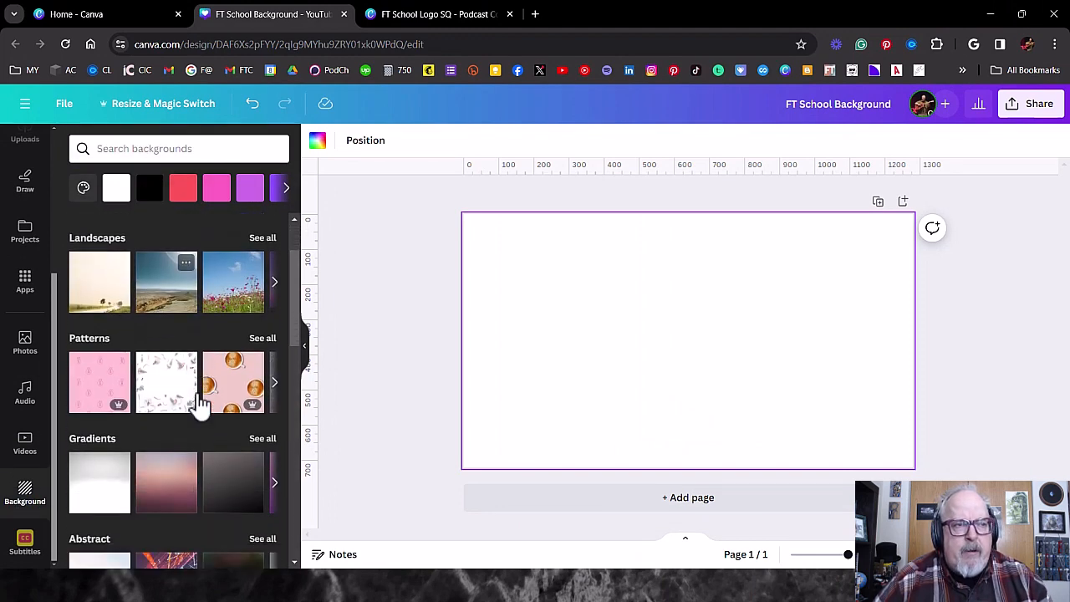
pyautogui.scroll(-6, 200, 404)
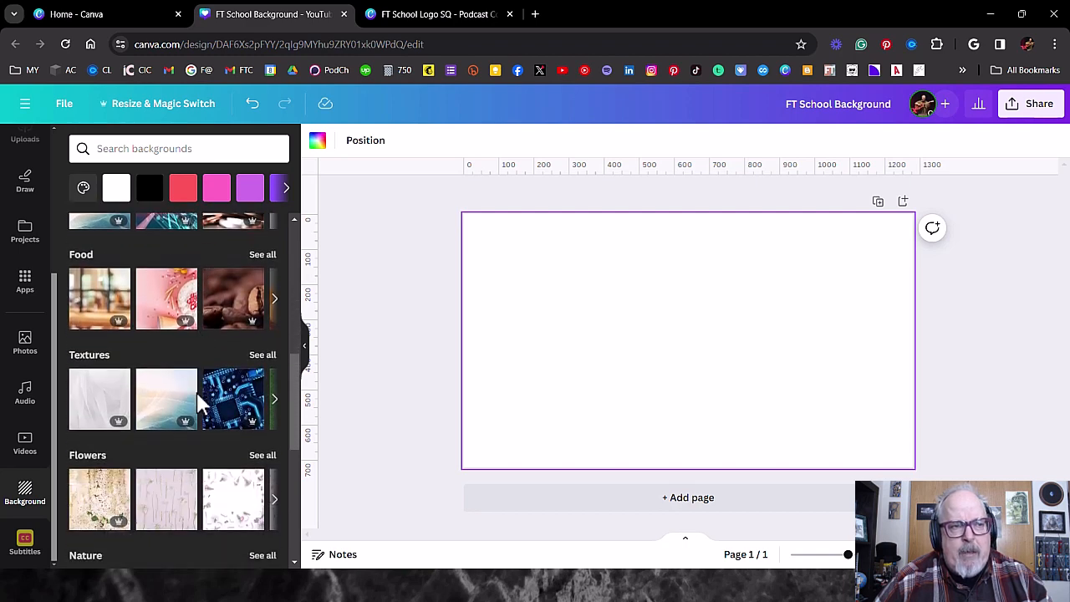
pyautogui.scroll(-8, 199, 404)
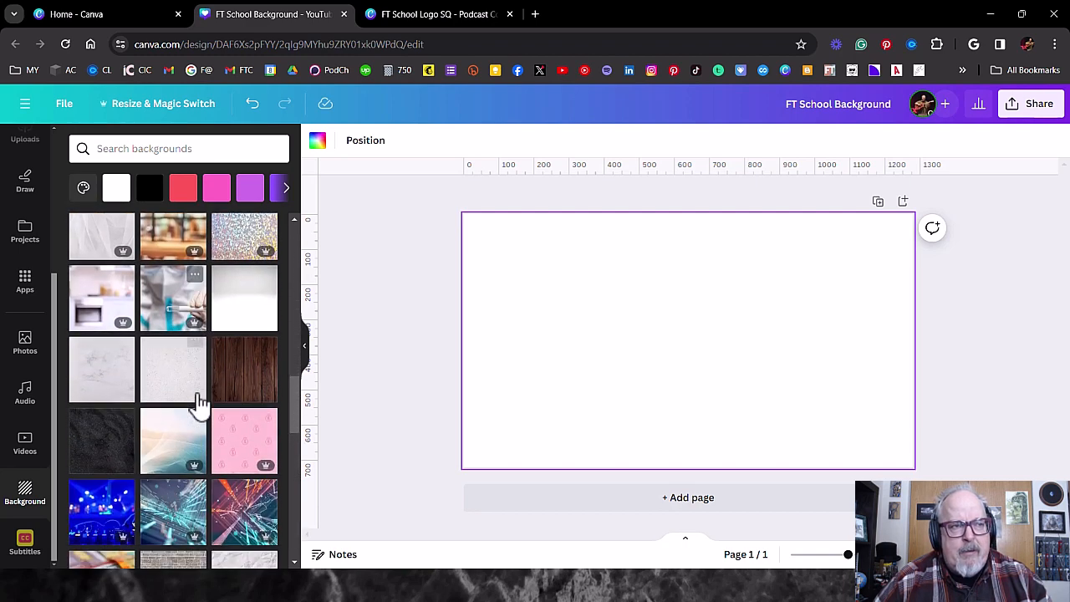
pyautogui.scroll(-6, 199, 403)
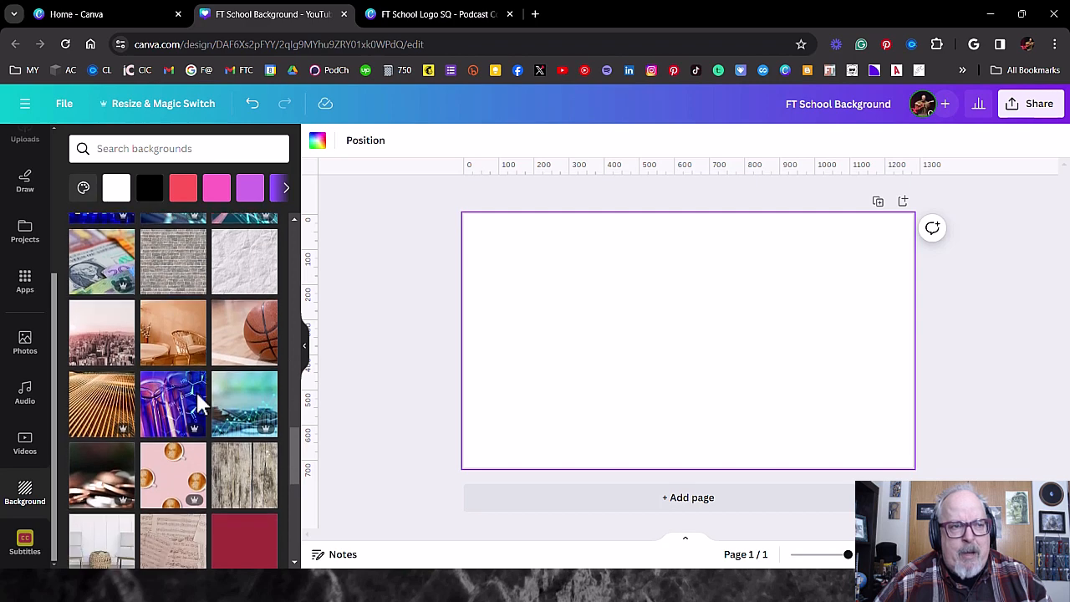
pyautogui.scroll(-4, 199, 402)
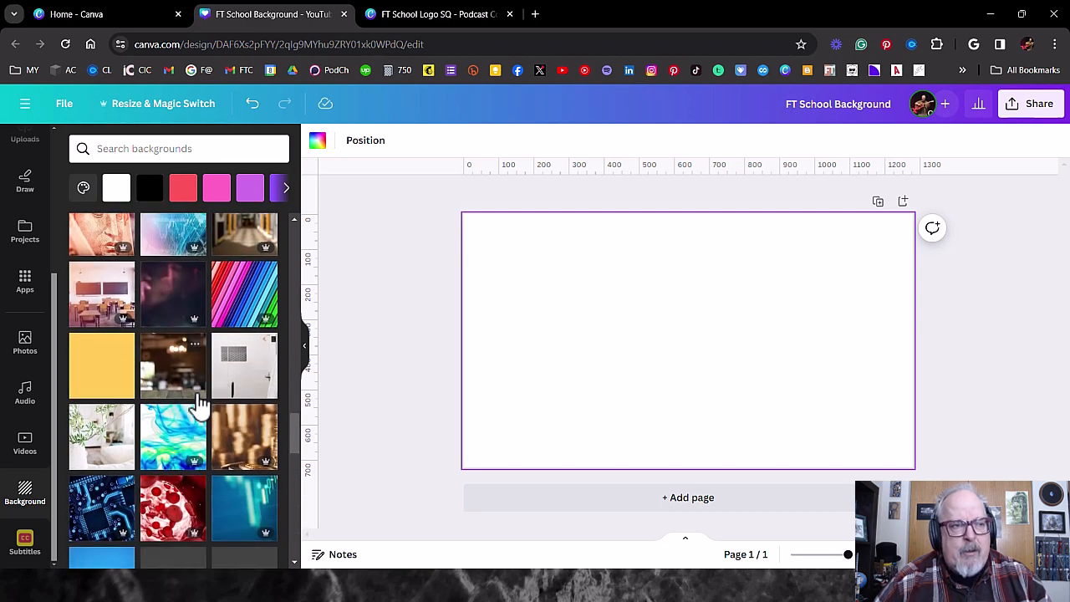
pyautogui.scroll(-3, 199, 403)
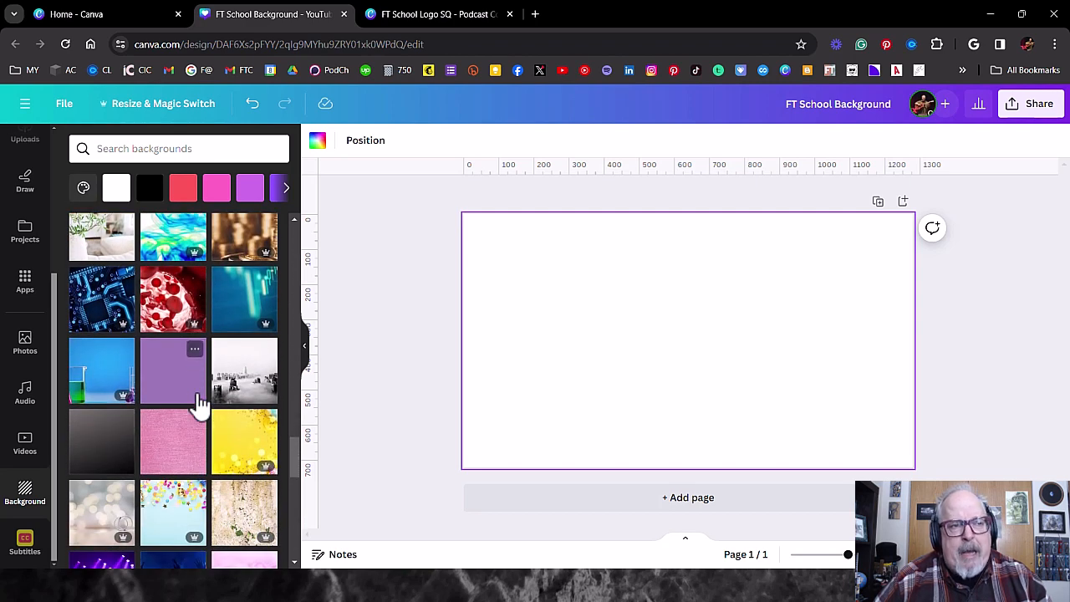
pyautogui.scroll(15, 199, 403)
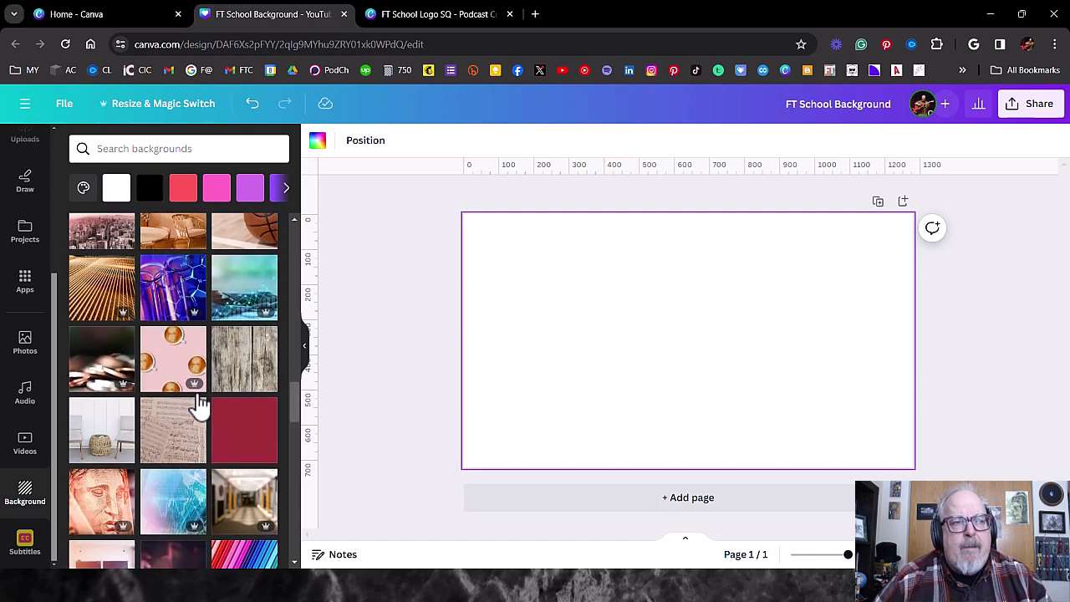
pyautogui.scroll(10, 199, 404)
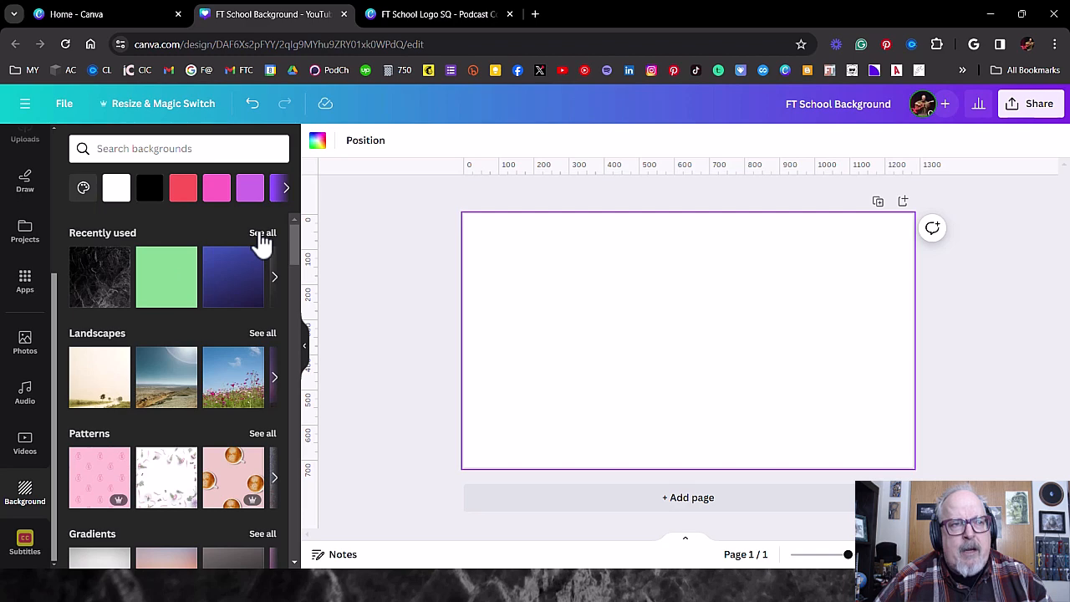
# - Show all recently used backgrounds and apply the black marble texture to the blank page
pyautogui.click(261, 236)
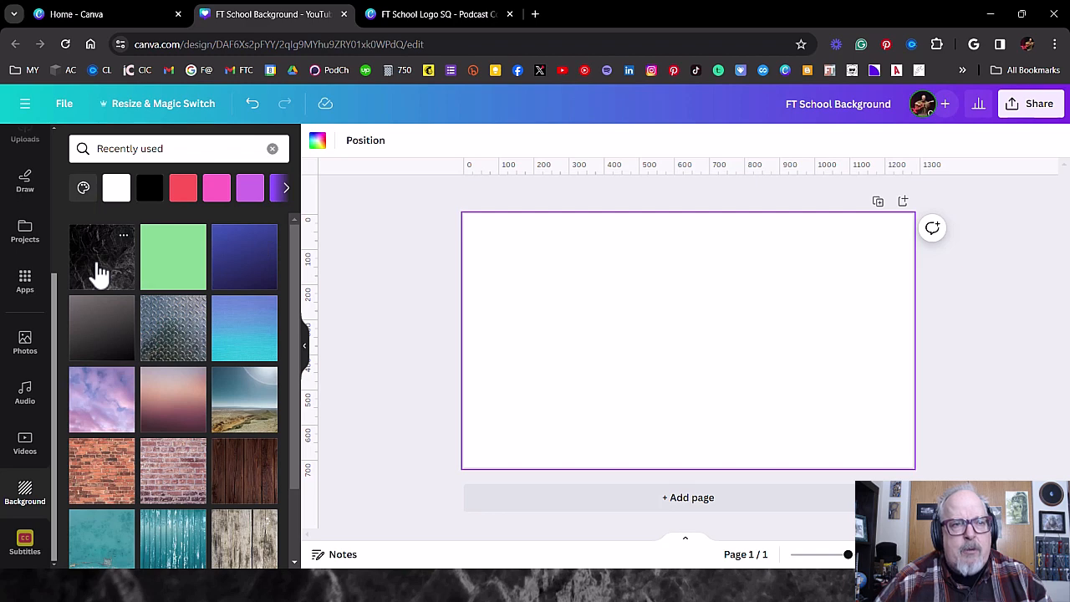
pyautogui.click(99, 271)
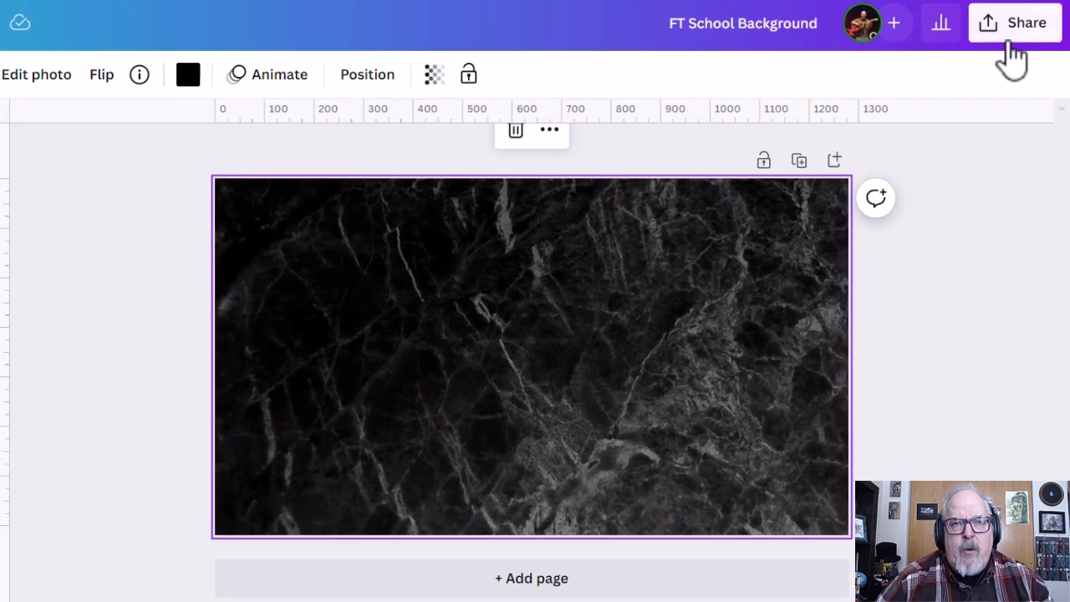
# - Download the FT School Background design as a PNG at size 1.5 (1,920 × 1,080 px)
pyautogui.click(1013, 30)
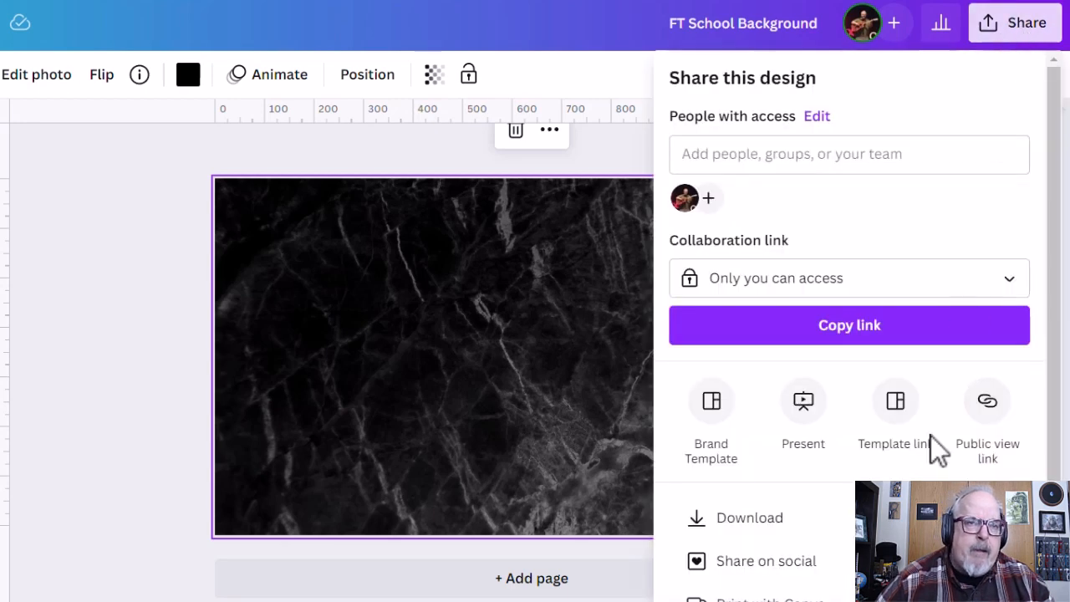
pyautogui.click(788, 519)
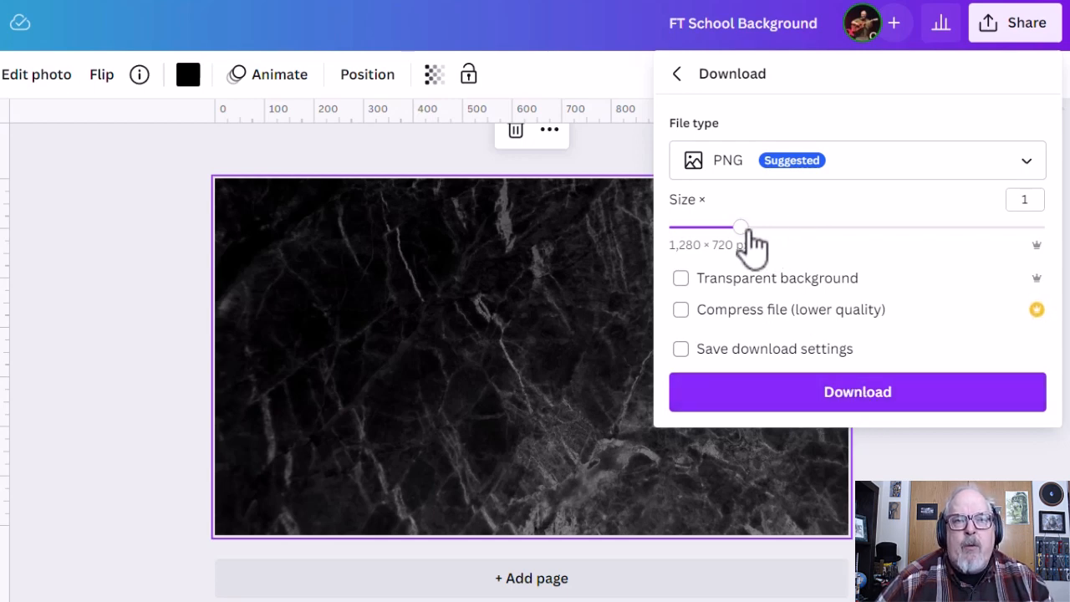
pyautogui.moveTo(747, 234); pyautogui.dragTo(810, 234)
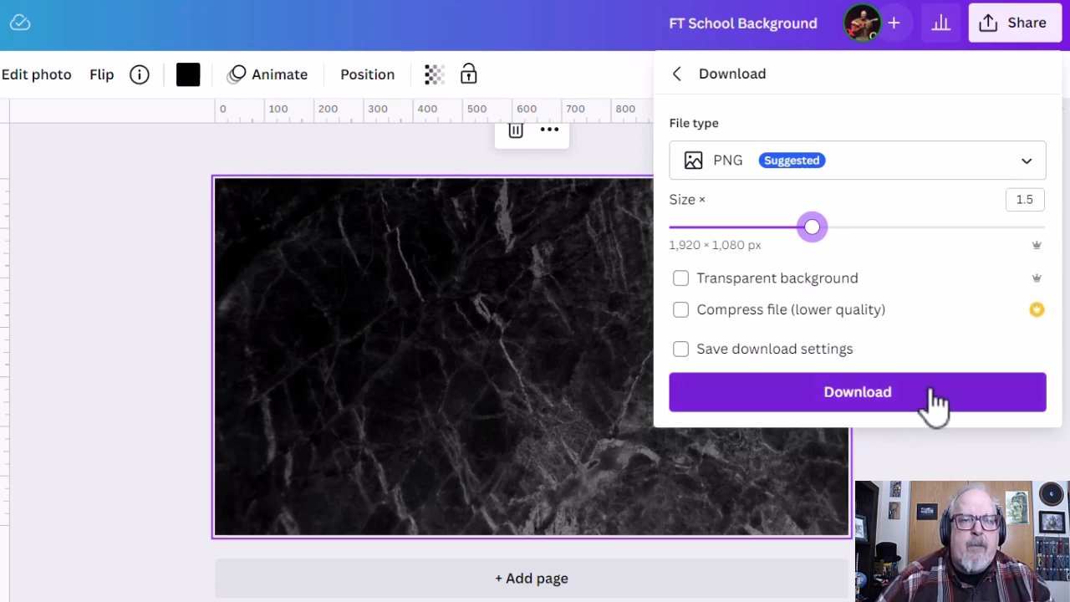
pyautogui.click(853, 406)
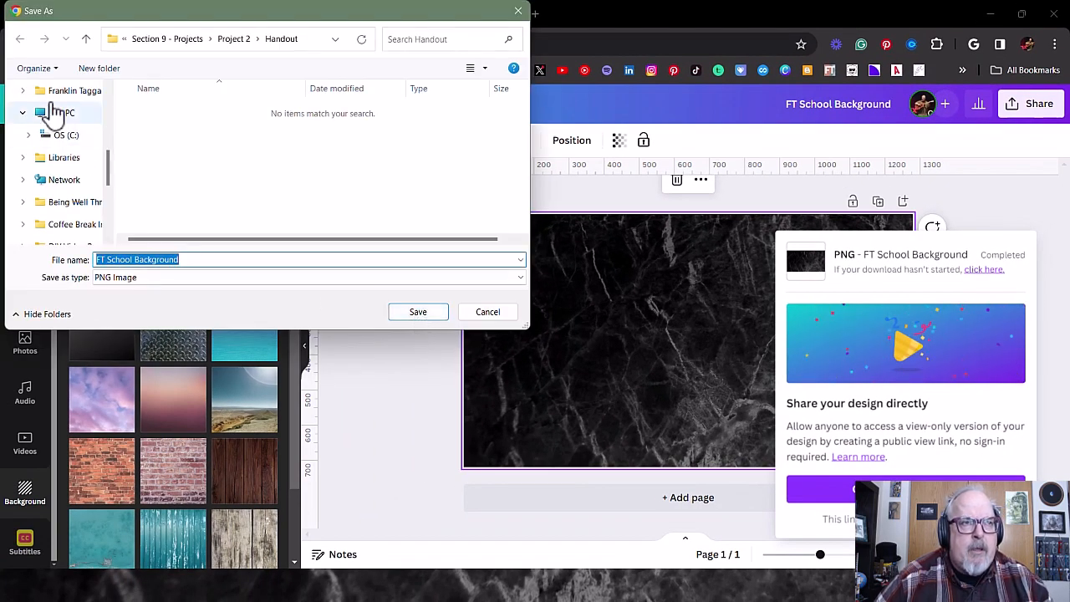
# - Save the background PNG as FT School Background in the Images folder of Project 2
pyautogui.click(231, 39)
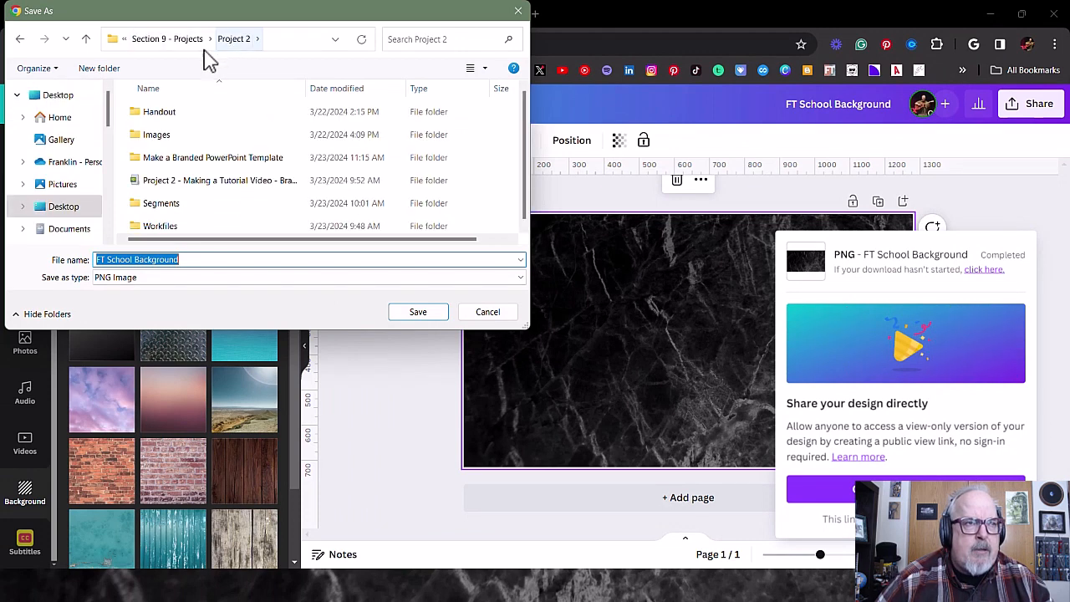
pyautogui.doubleClick(151, 135)
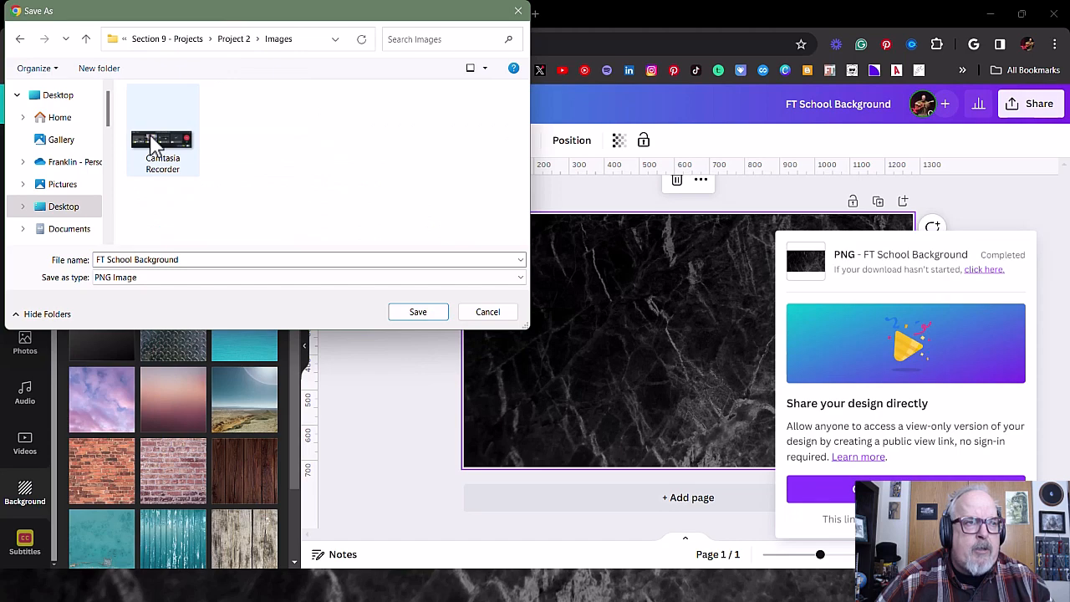
pyautogui.click(424, 318)
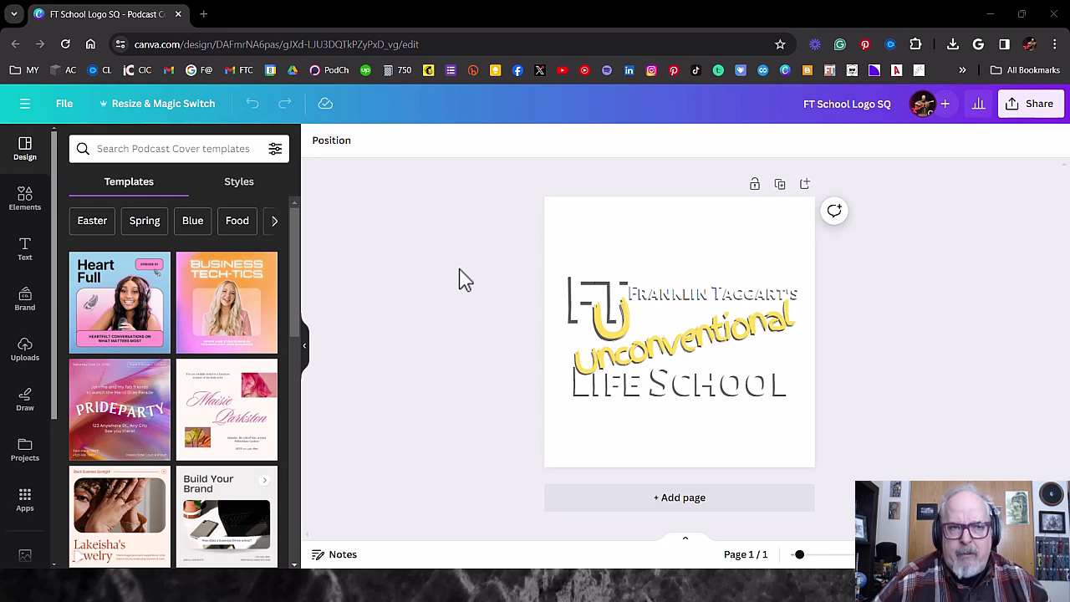
# - Download the FT School Logo SQ design as a PNG with a transparent background and save it in the Project 2 Images folder
pyautogui.click(1030, 111)
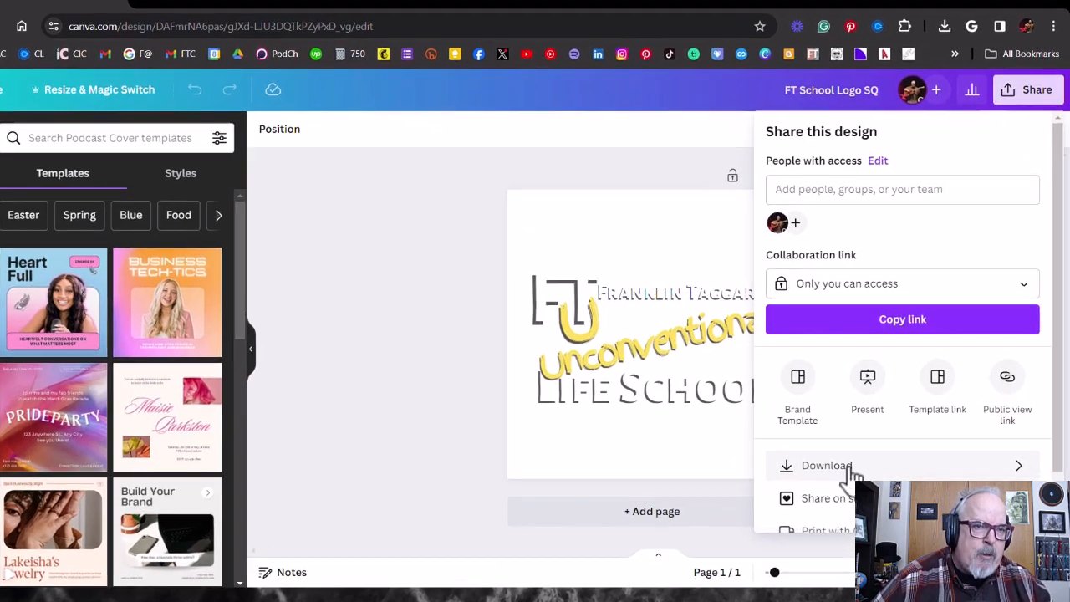
pyautogui.click(860, 455)
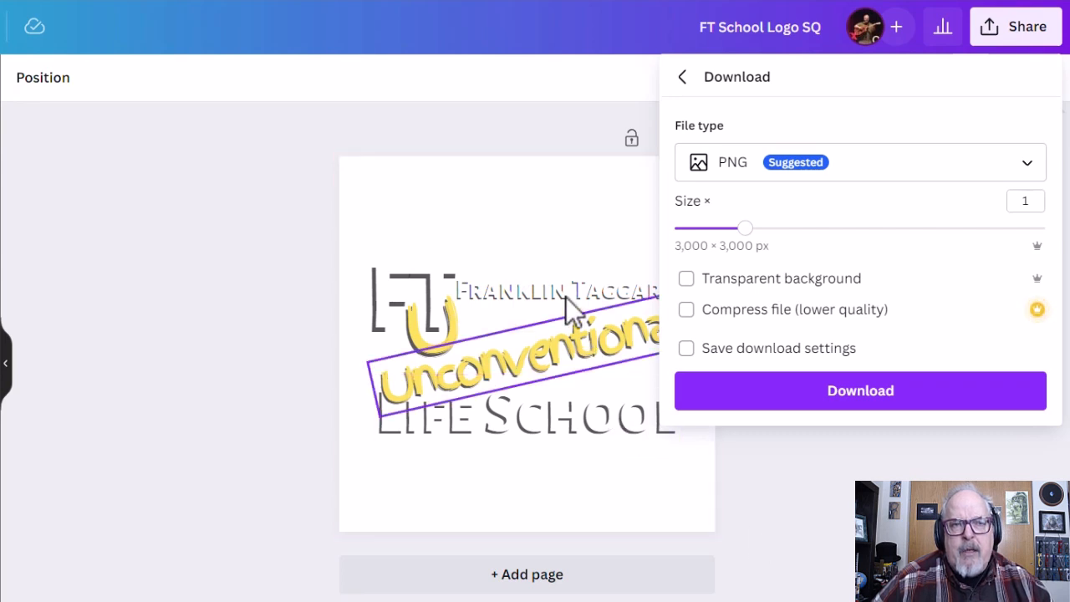
pyautogui.click(686, 279)
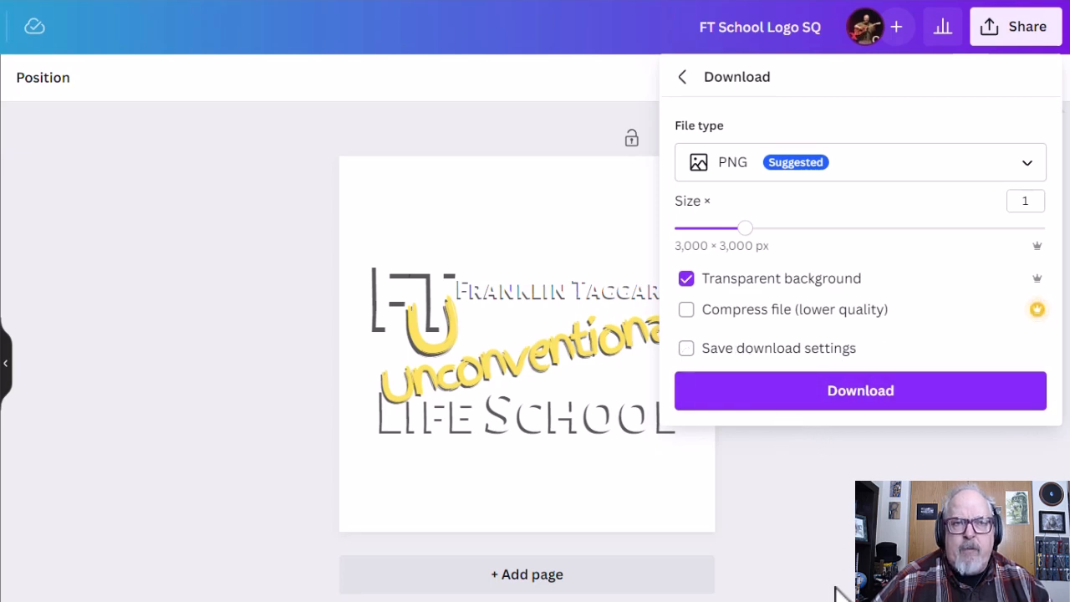
pyautogui.click(855, 397)
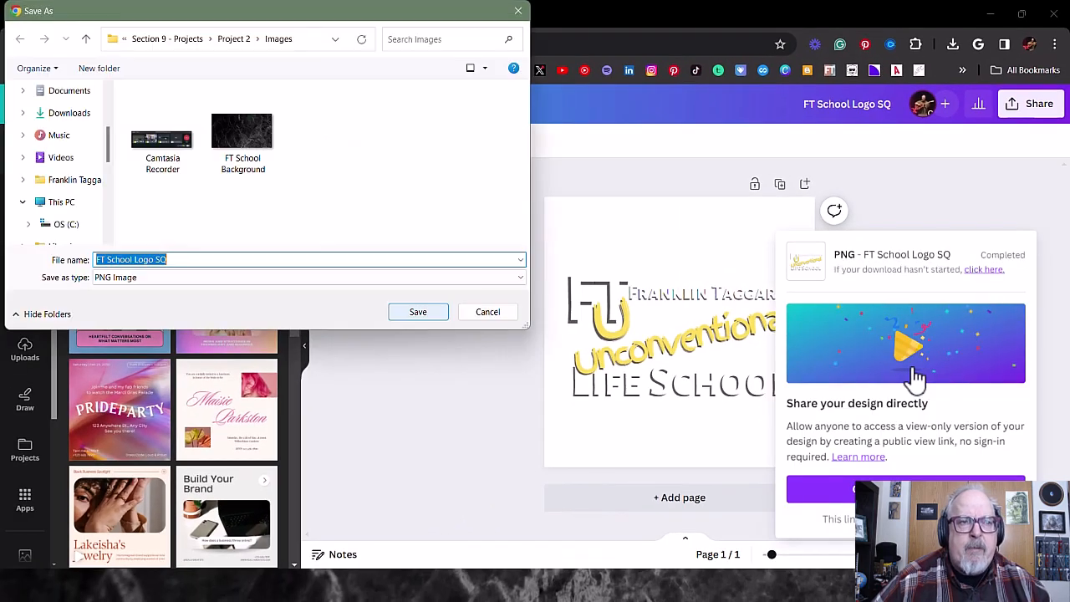
pyautogui.click(416, 322)
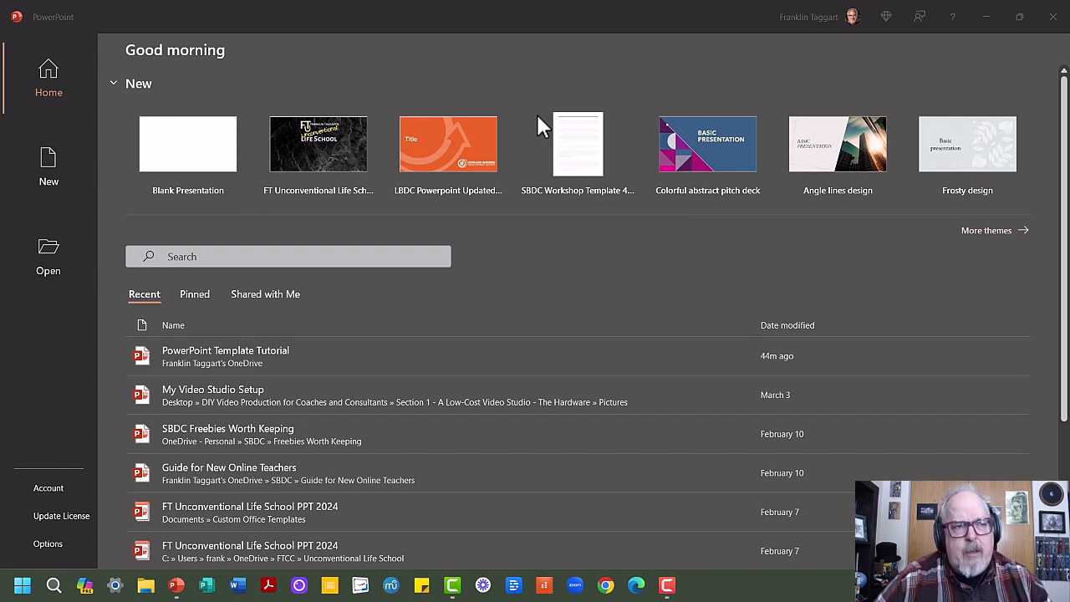
# - Switch to PowerPoint and create a blank presentation
pyautogui.moveTo(176, 585)
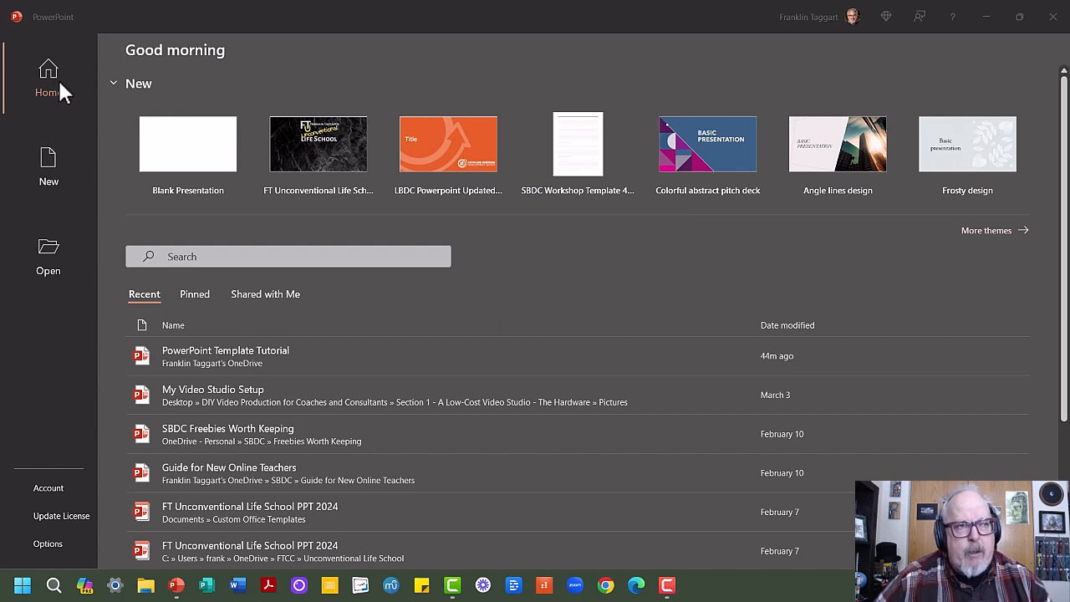
pyautogui.click(193, 147)
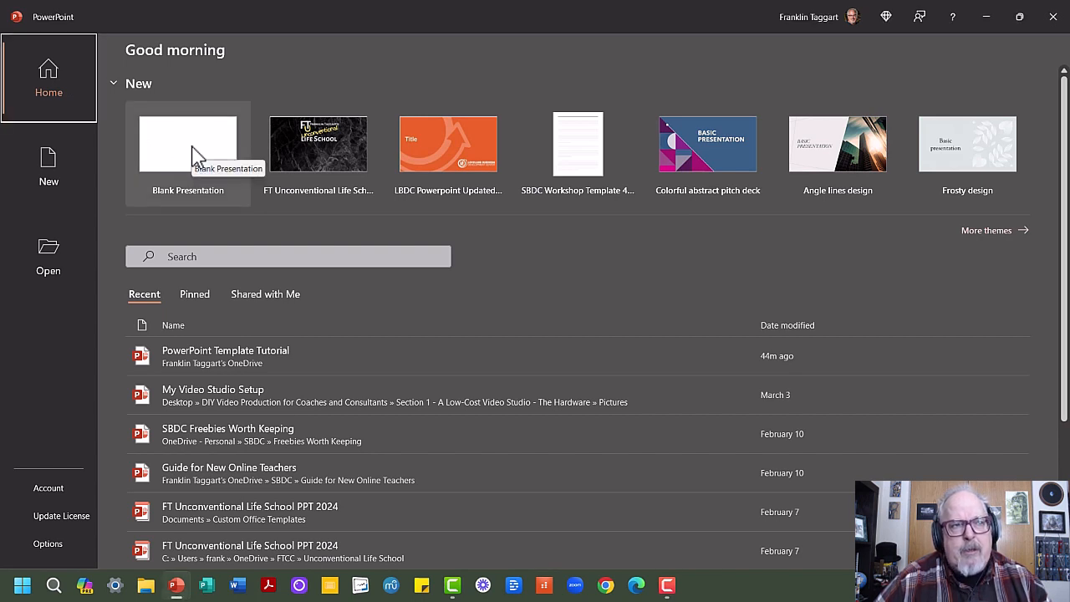
pyautogui.click(192, 155)
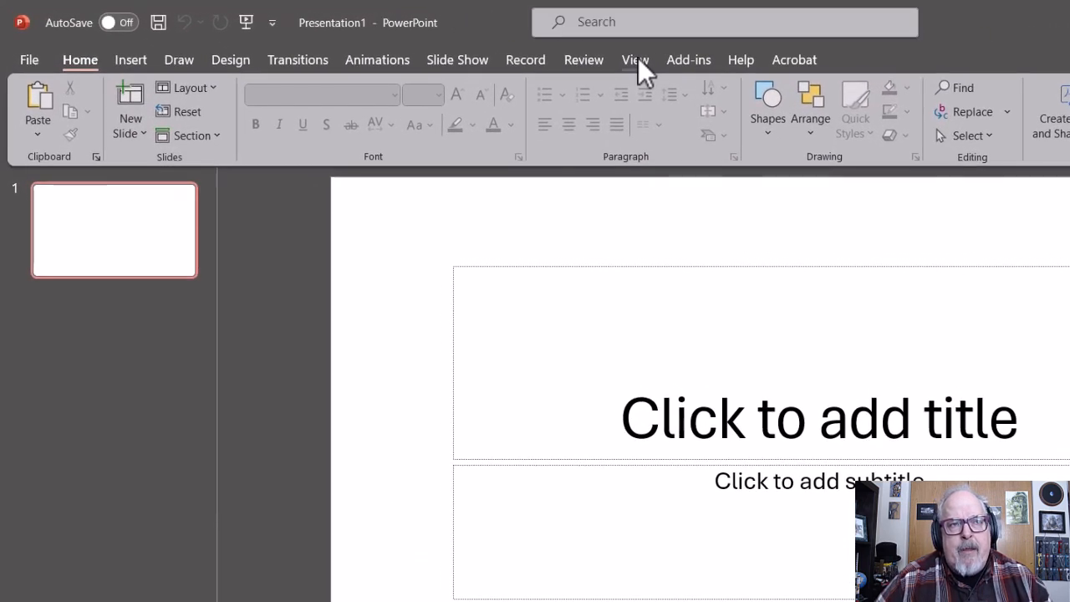
# - Open the Slide Master view of the presentation and select the main master slide above the layouts
pyautogui.click(641, 58)
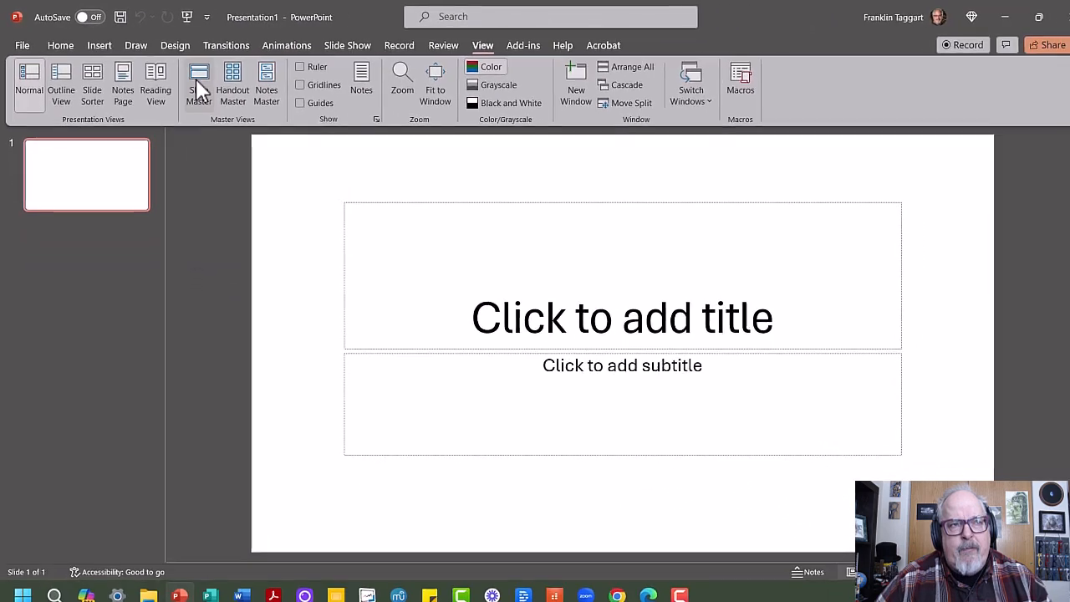
pyautogui.click(195, 80)
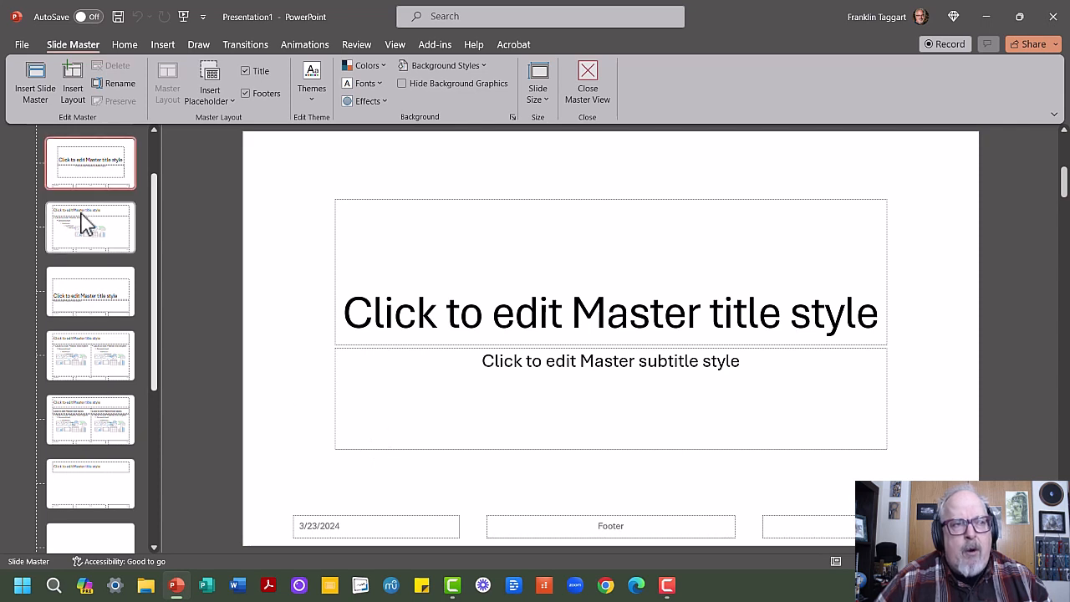
pyautogui.scroll(1, 89, 219)
pyautogui.click(81, 179)
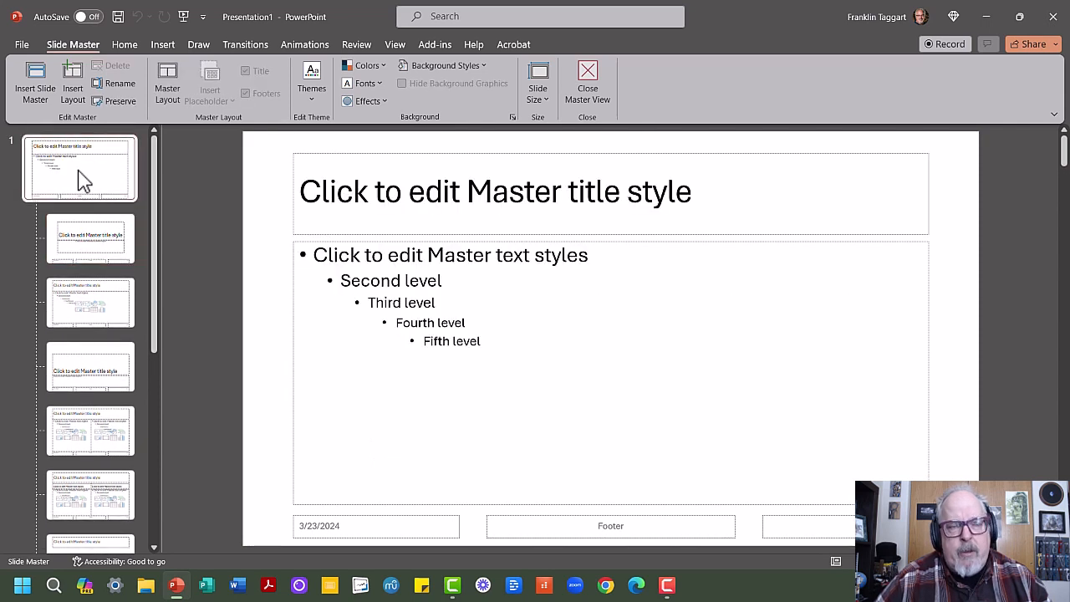
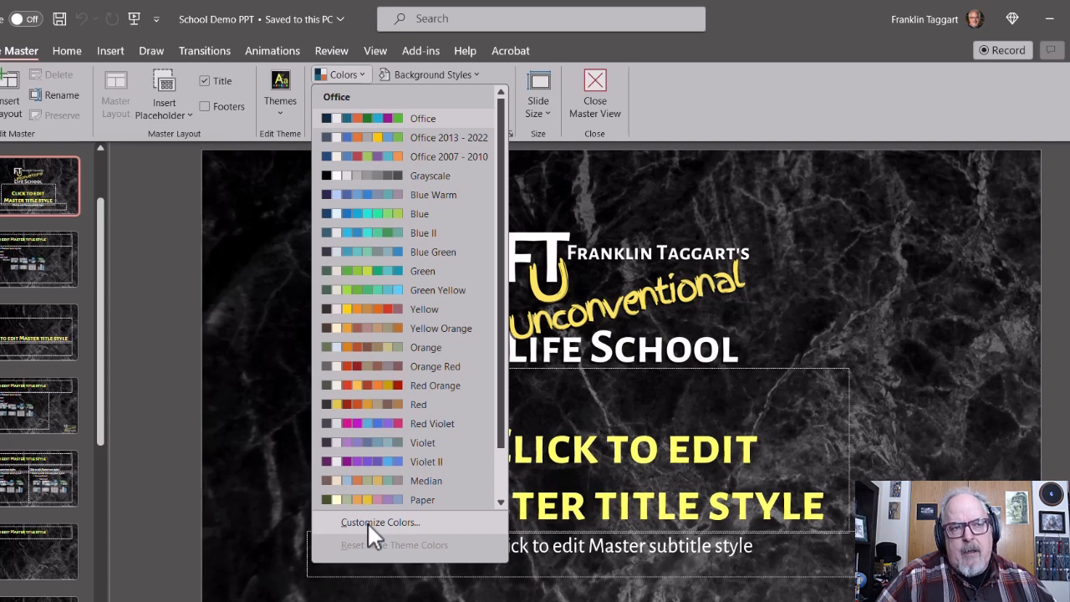
# - Create a custom theme color set named FT School and check it in the list of theme colors
pyautogui.click(367, 523)
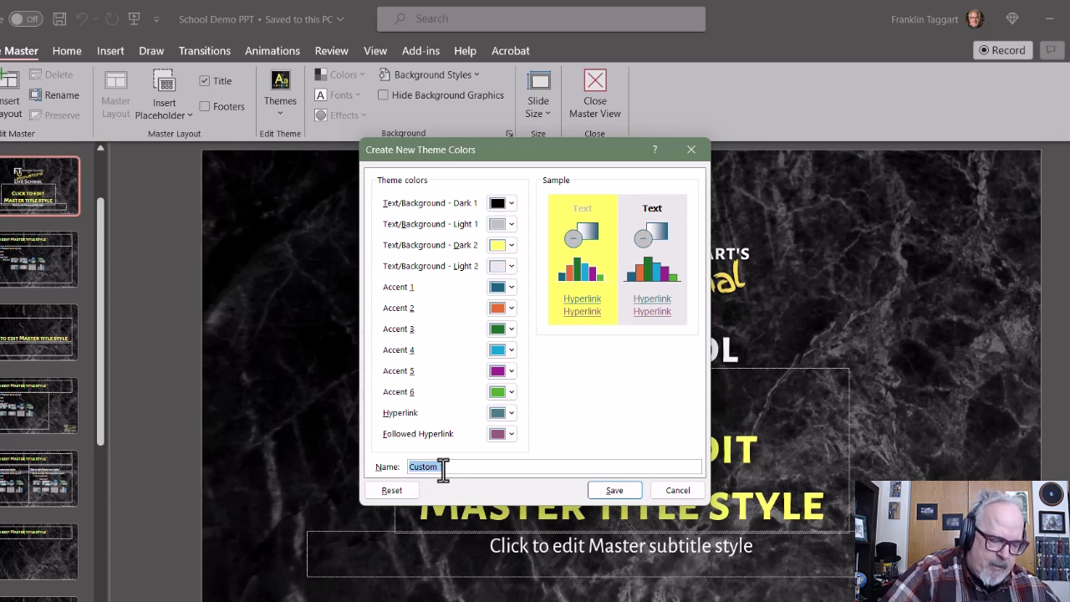
pyautogui.write('FT Schoo')
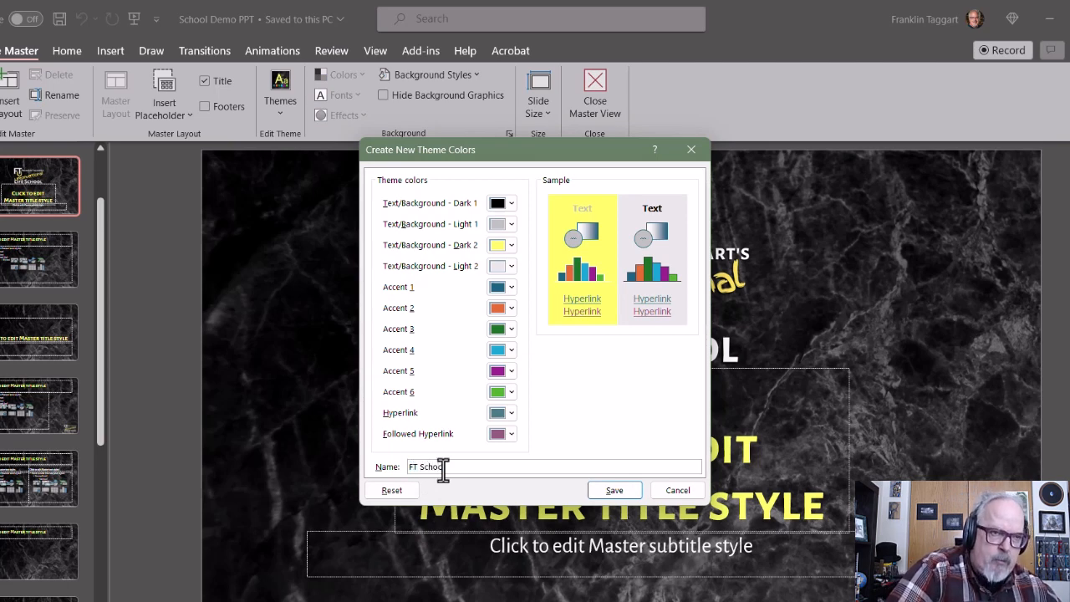
pyautogui.write('l')
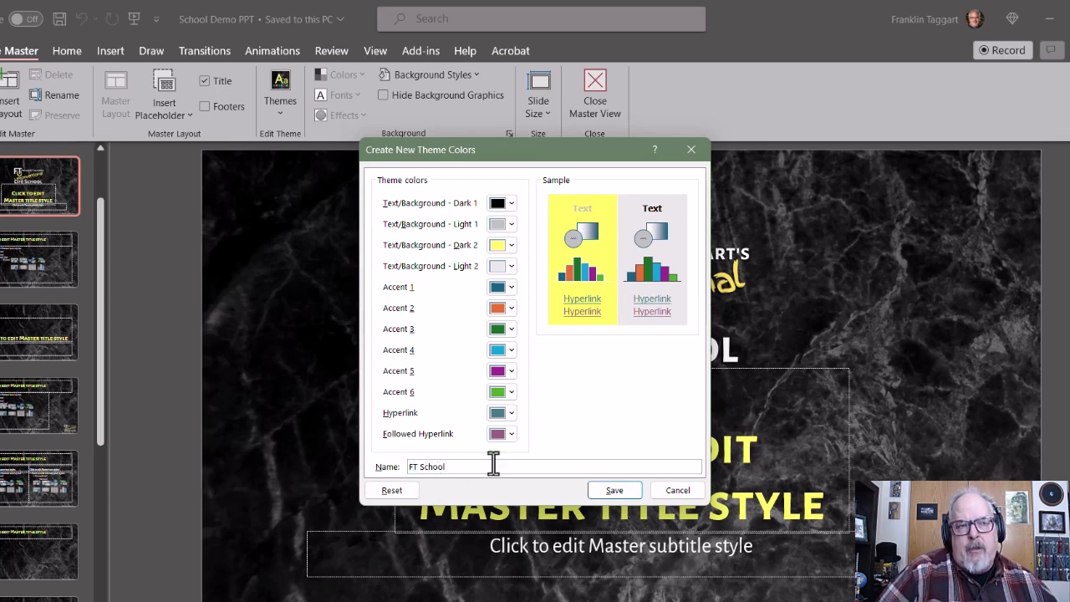
pyautogui.click(614, 491)
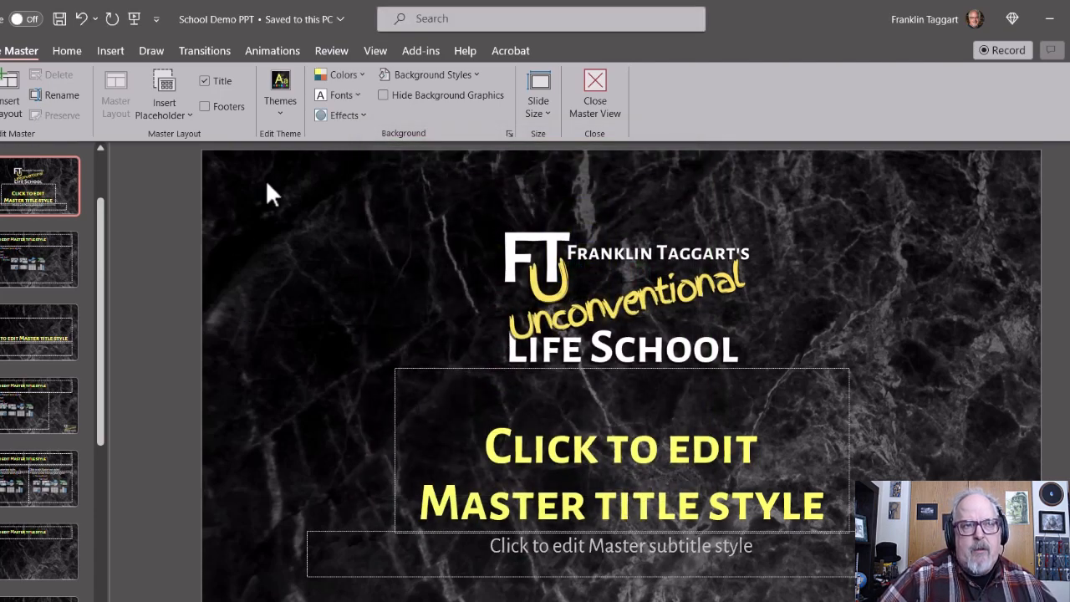
pyautogui.click(333, 71)
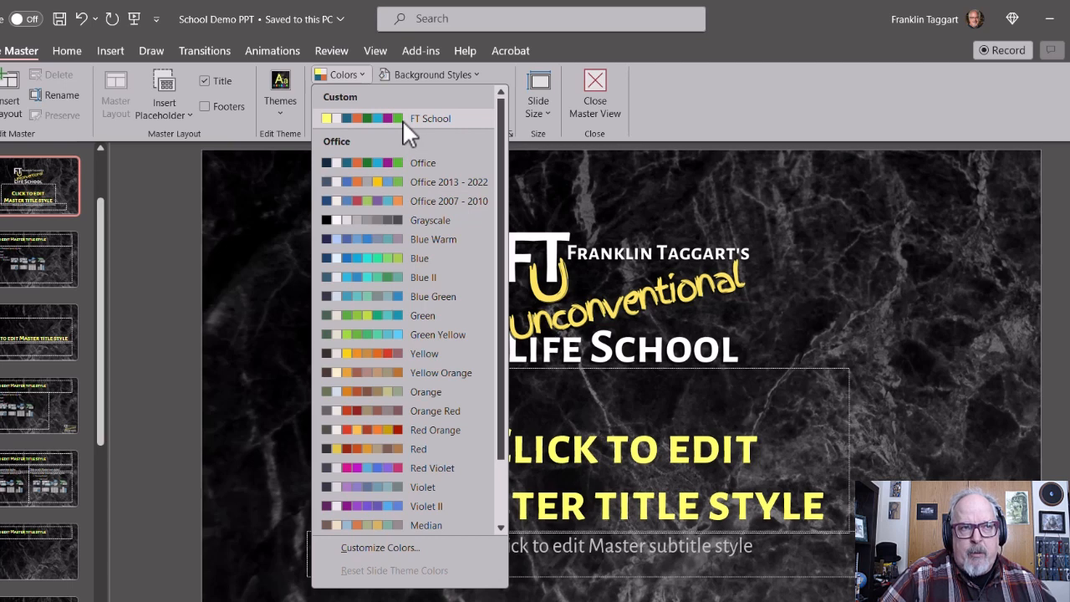
pyautogui.click(760, 101)
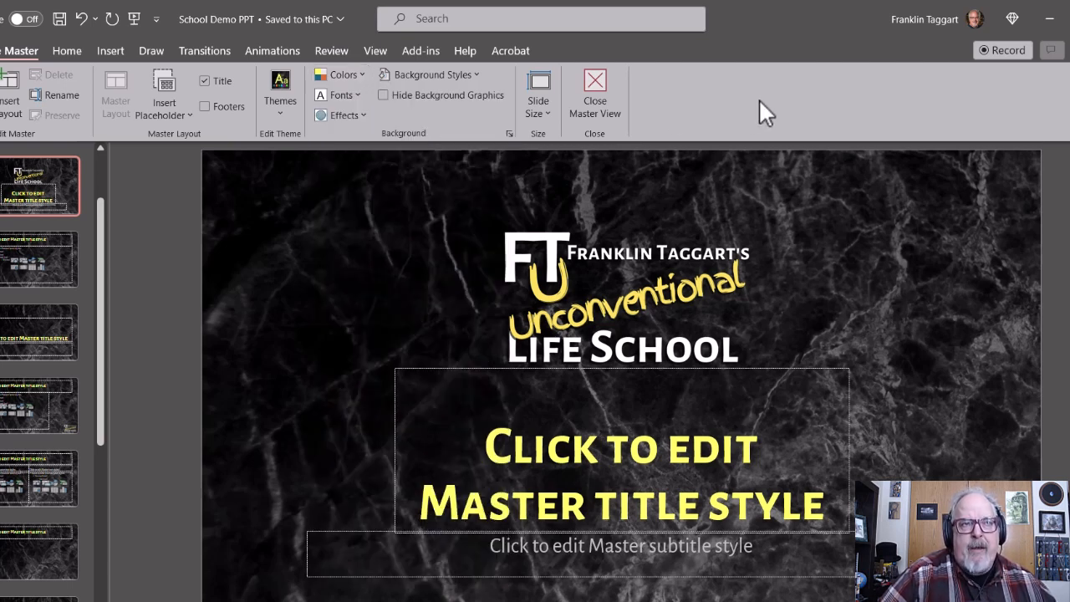
# - Start a custom theme font set and choose Alegreya Sans SC as the heading font
pyautogui.click(358, 95)
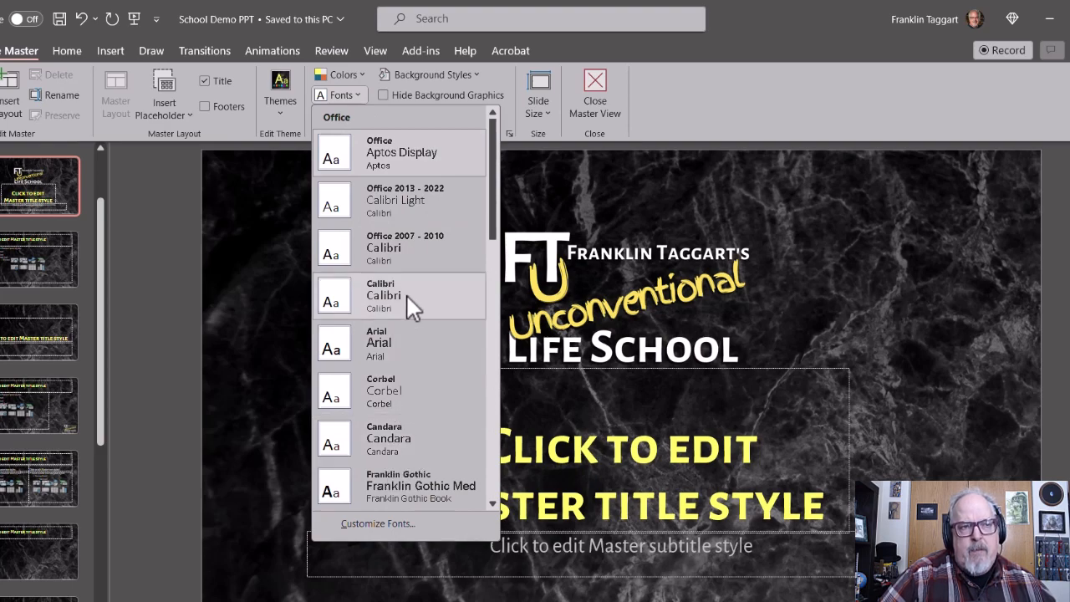
pyautogui.scroll(-5, 407, 295)
pyautogui.scroll(-5, 407, 296)
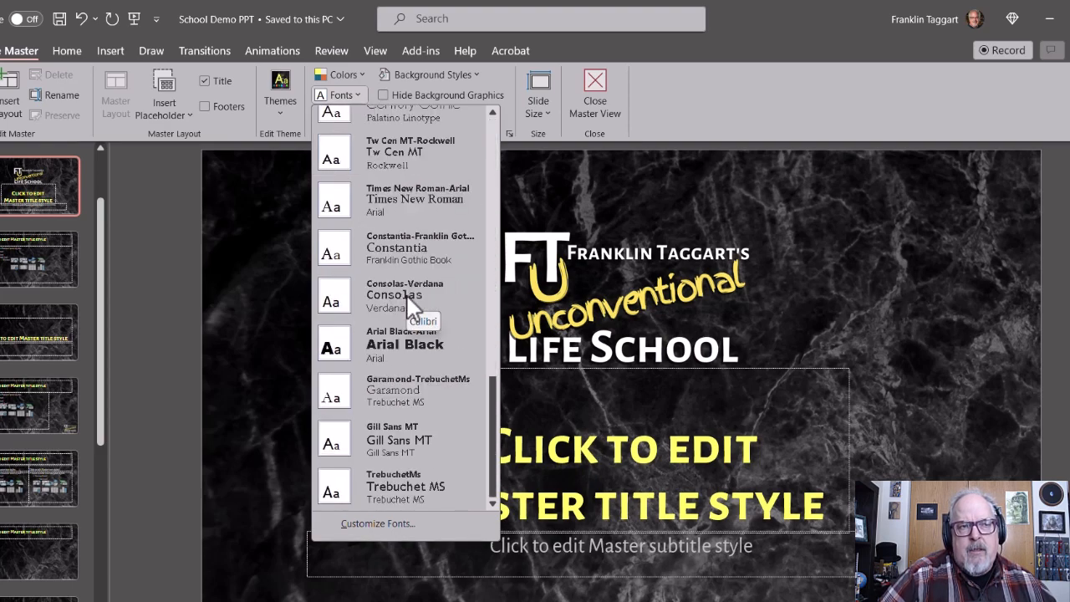
pyautogui.click(382, 523)
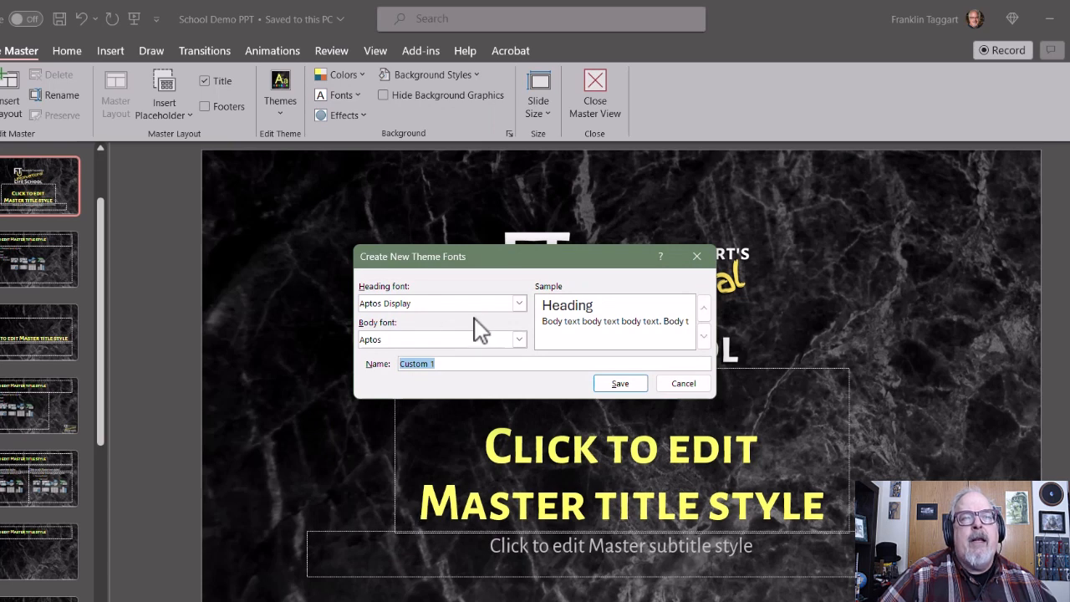
pyautogui.click(520, 303)
pyautogui.scroll(4, 417, 335)
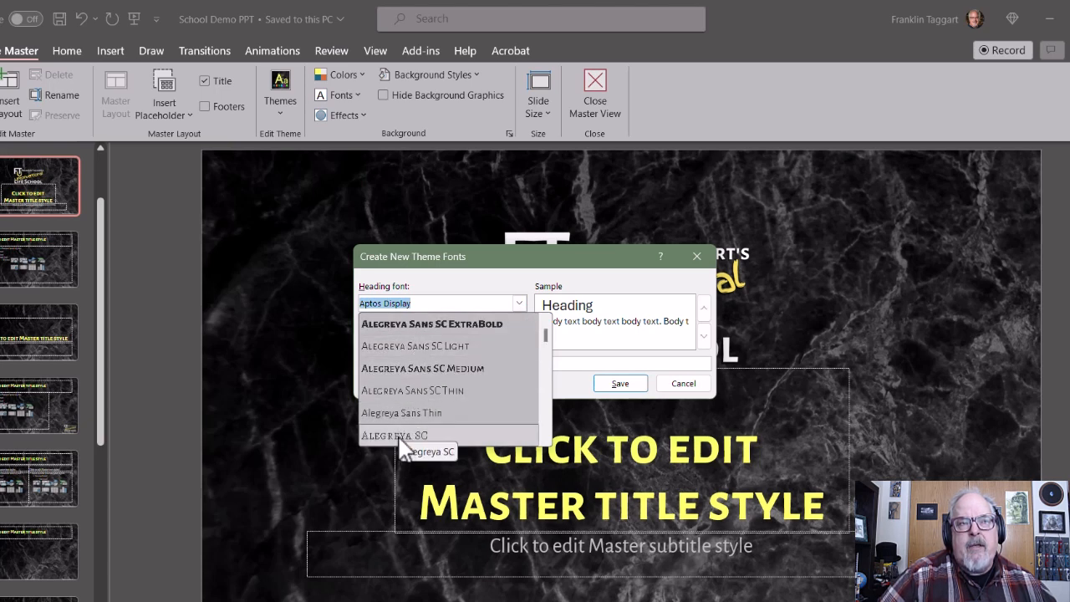
pyautogui.scroll(1, 408, 396)
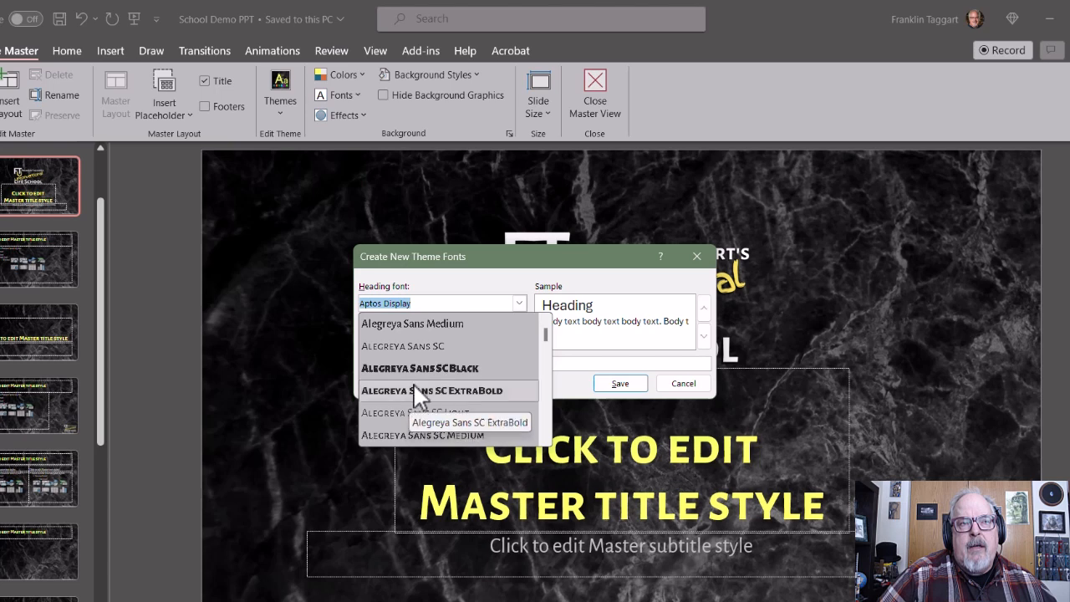
pyautogui.click(397, 346)
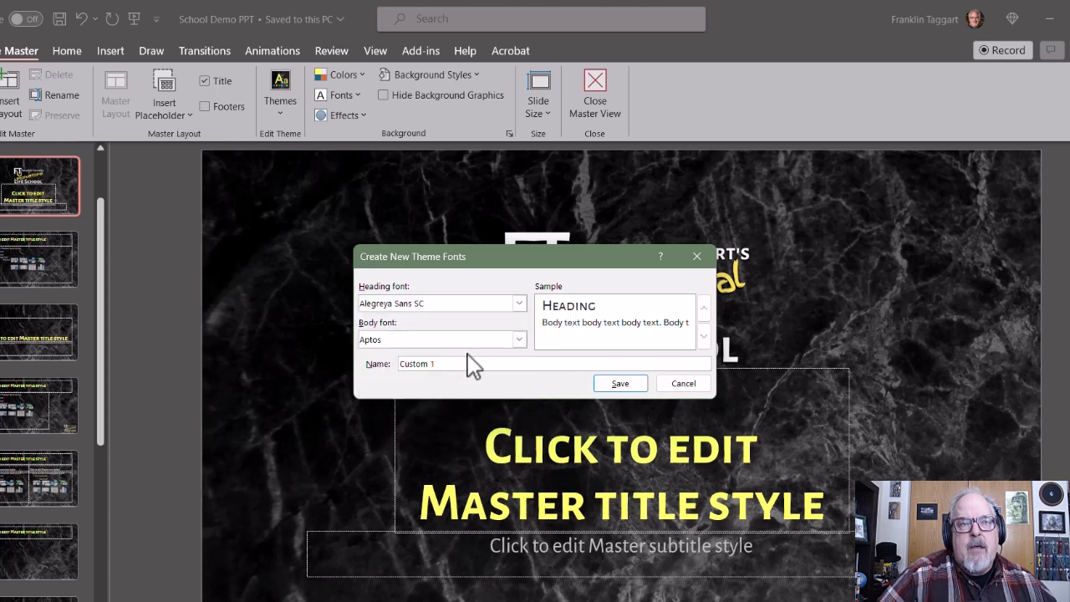
# - Choose Alegreya Sans as the body font of the new theme font set
pyautogui.click(519, 339)
pyautogui.scroll(6, 375, 417)
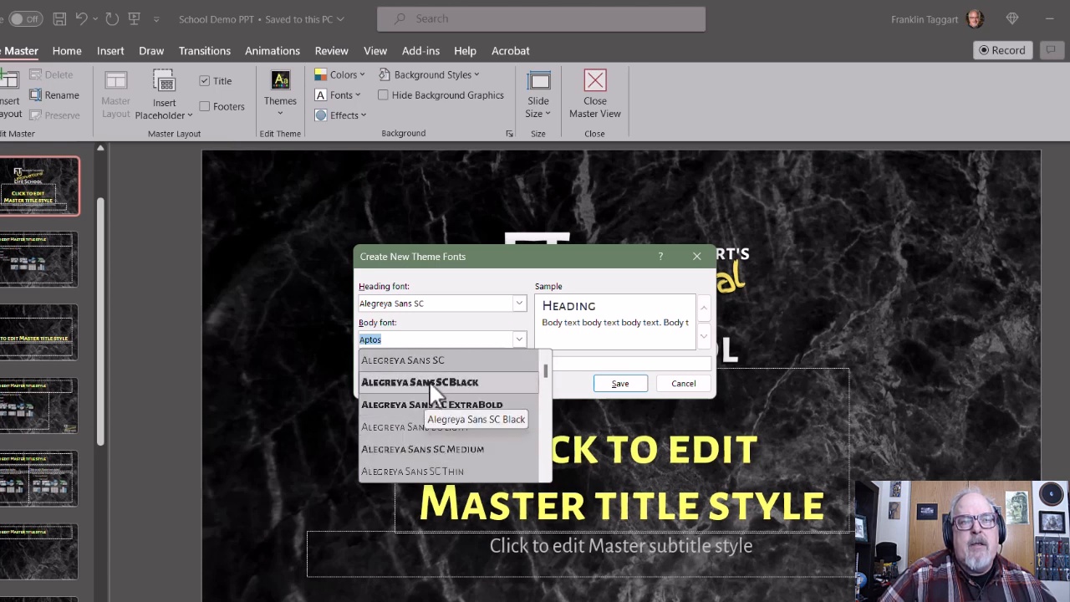
pyautogui.scroll(1, 429, 384)
pyautogui.scroll(1, 429, 386)
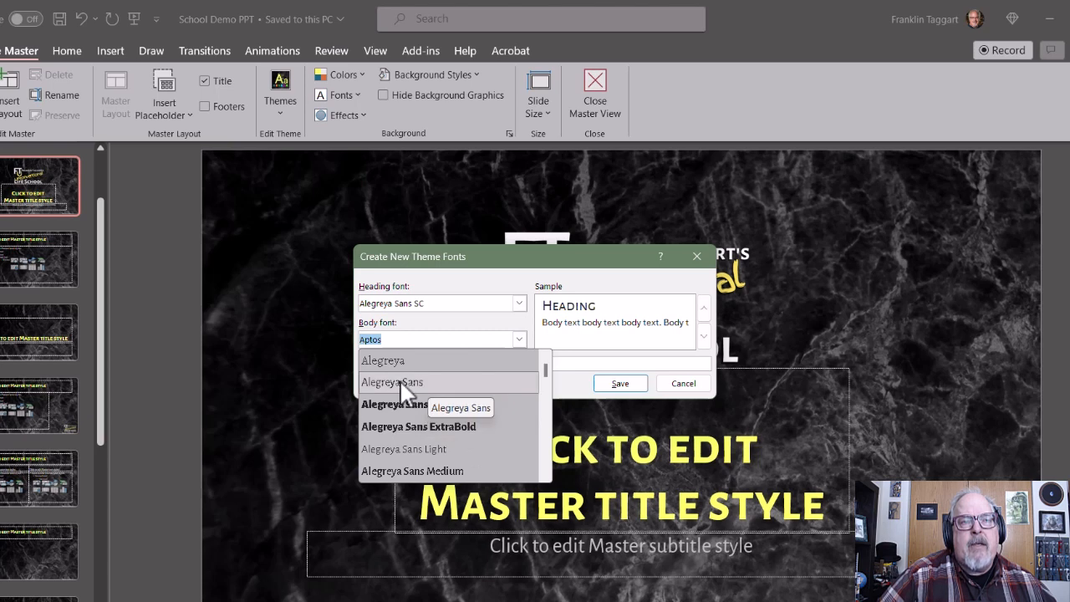
pyautogui.click(399, 380)
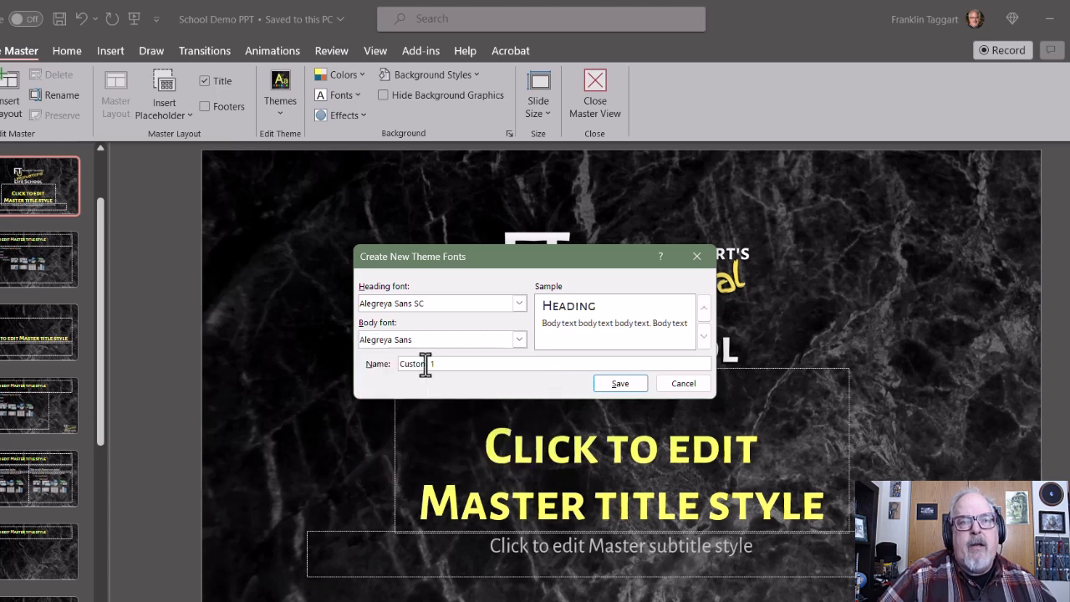
# - Name the theme font set FT School, save it and check it among the custom fonts
pyautogui.doubleClick(425, 365)
pyautogui.tripleClick(446, 365)
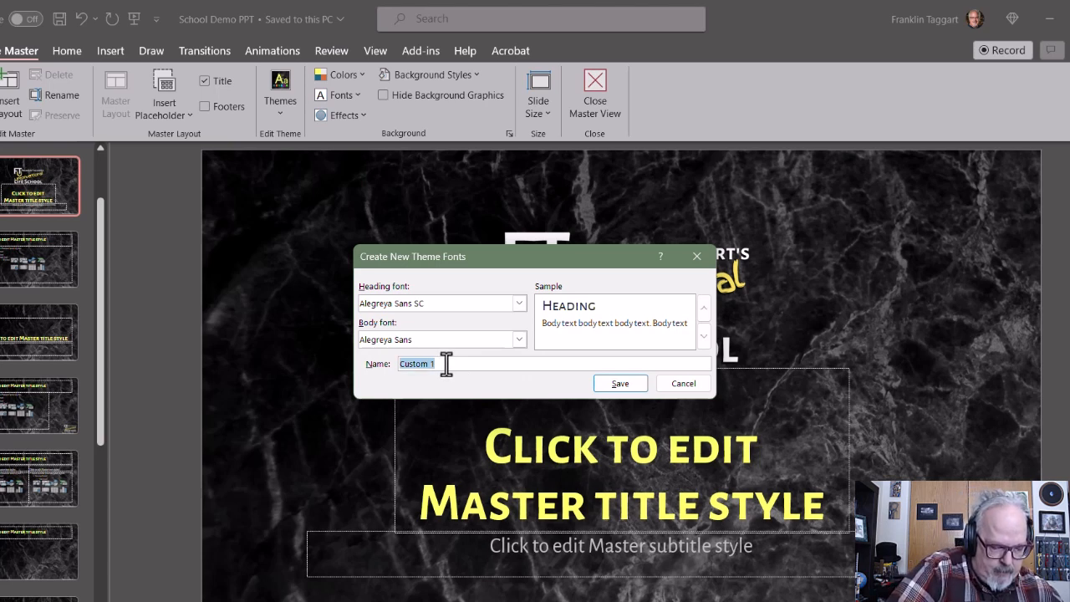
pyautogui.write('FT Scho')
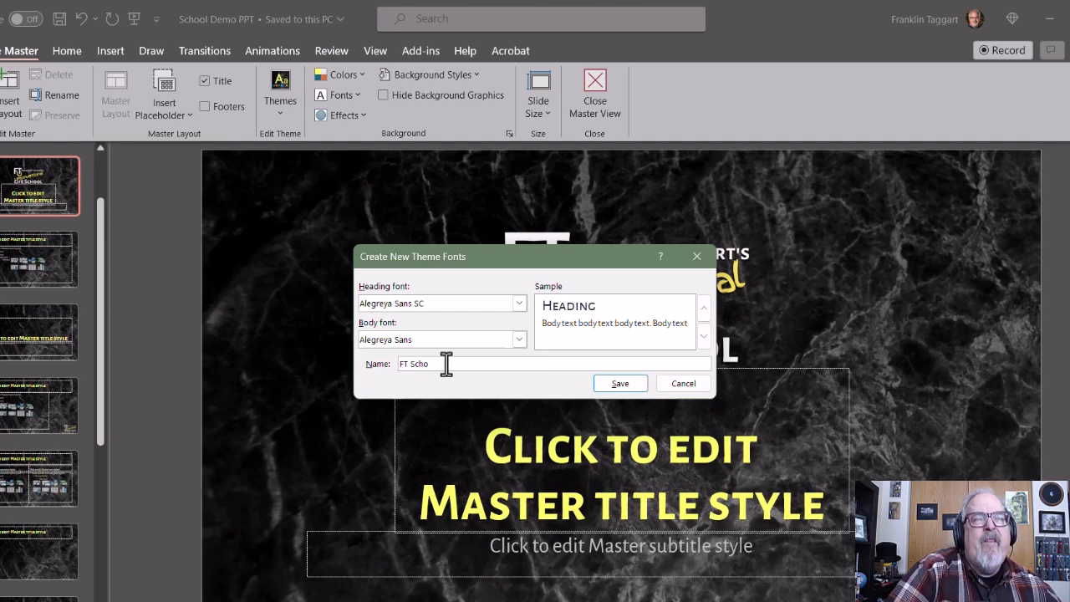
pyautogui.press('BackSpace')
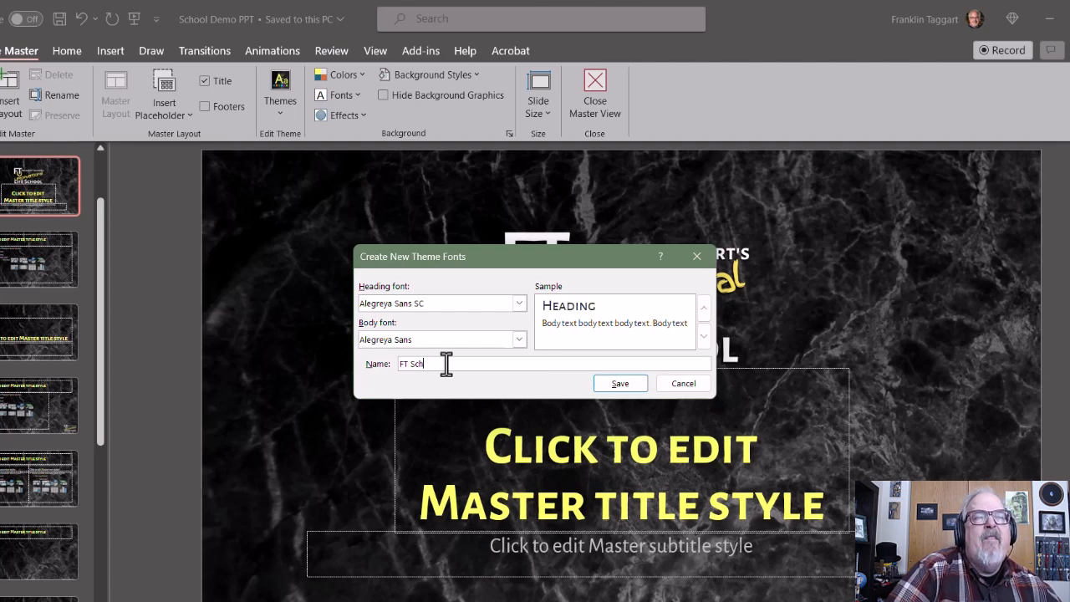
pyautogui.write('ool')
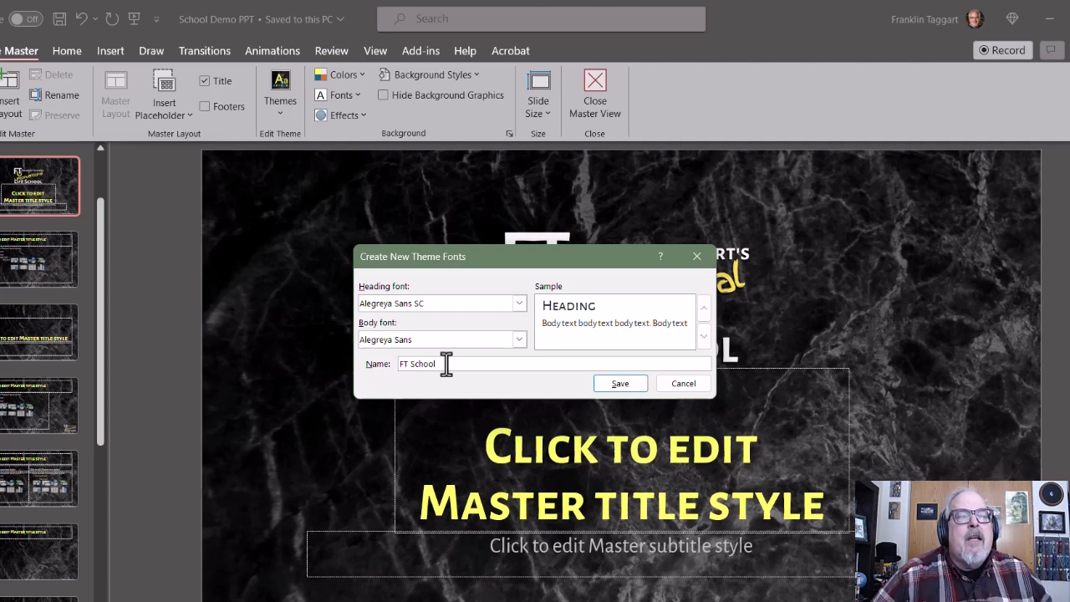
pyautogui.click(616, 384)
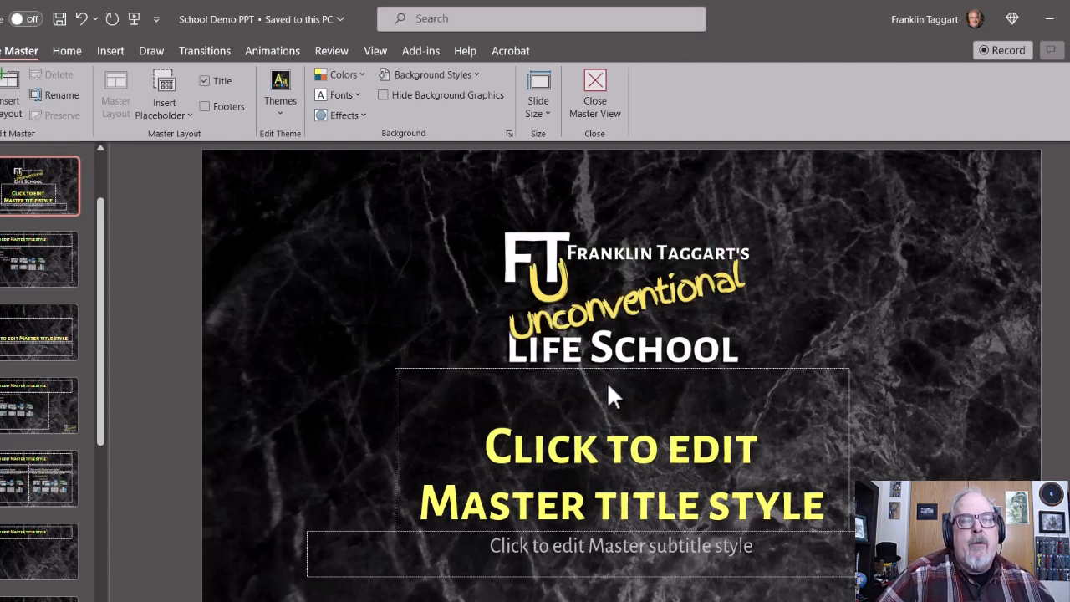
pyautogui.click(356, 92)
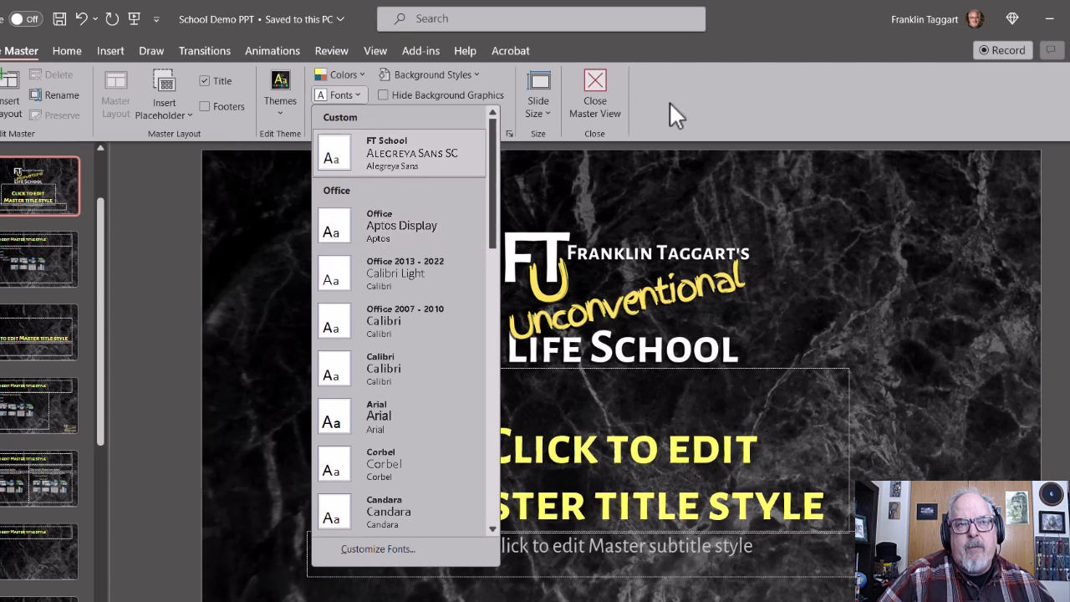
pyautogui.click(704, 103)
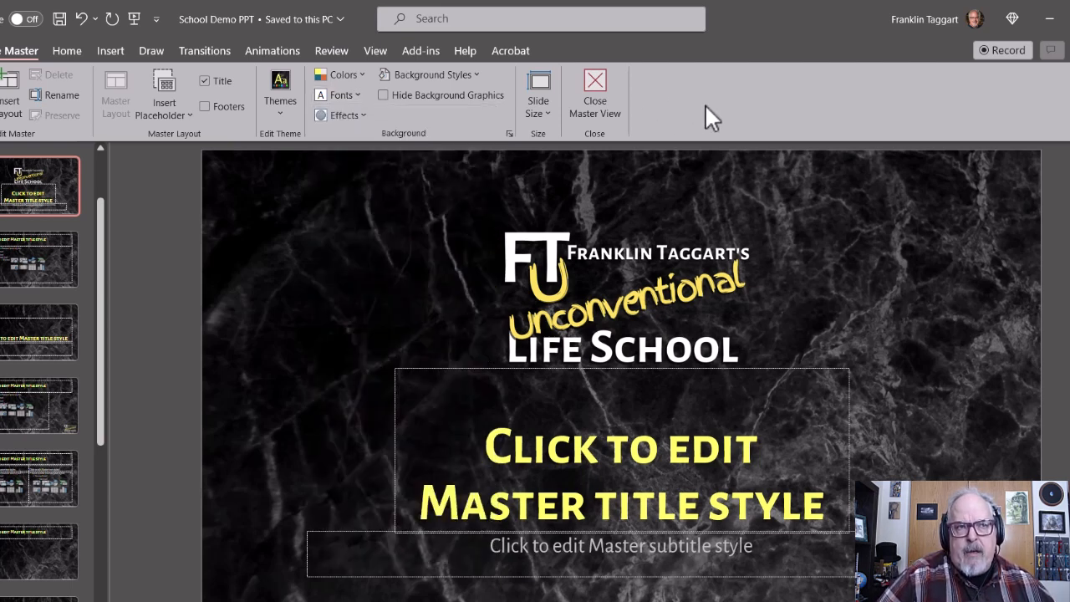
# - Apply the Office theme effects and close the Slide Master view
pyautogui.click(361, 114)
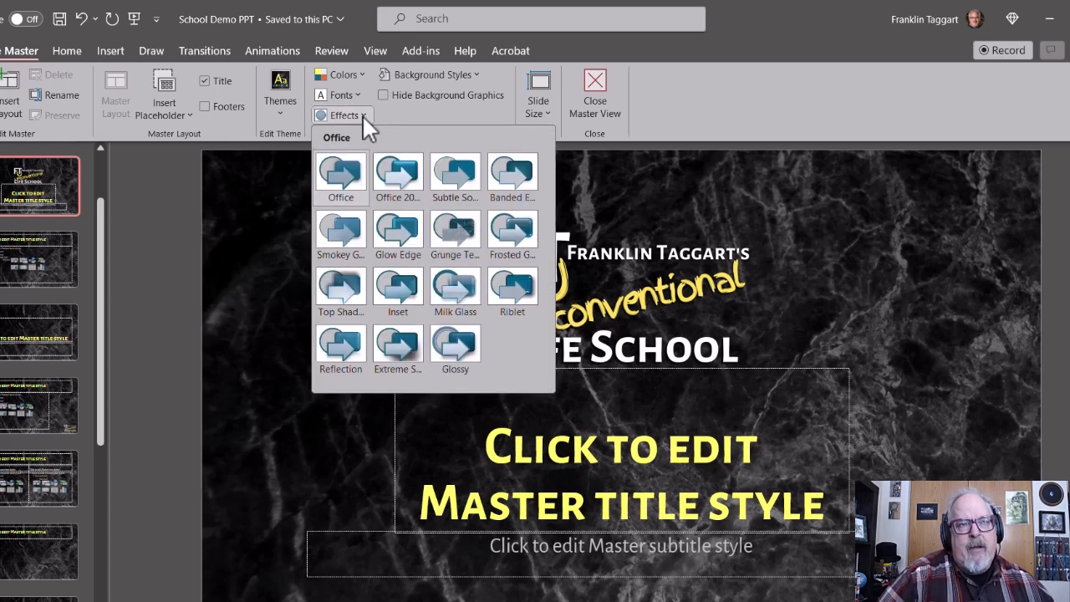
pyautogui.click(340, 172)
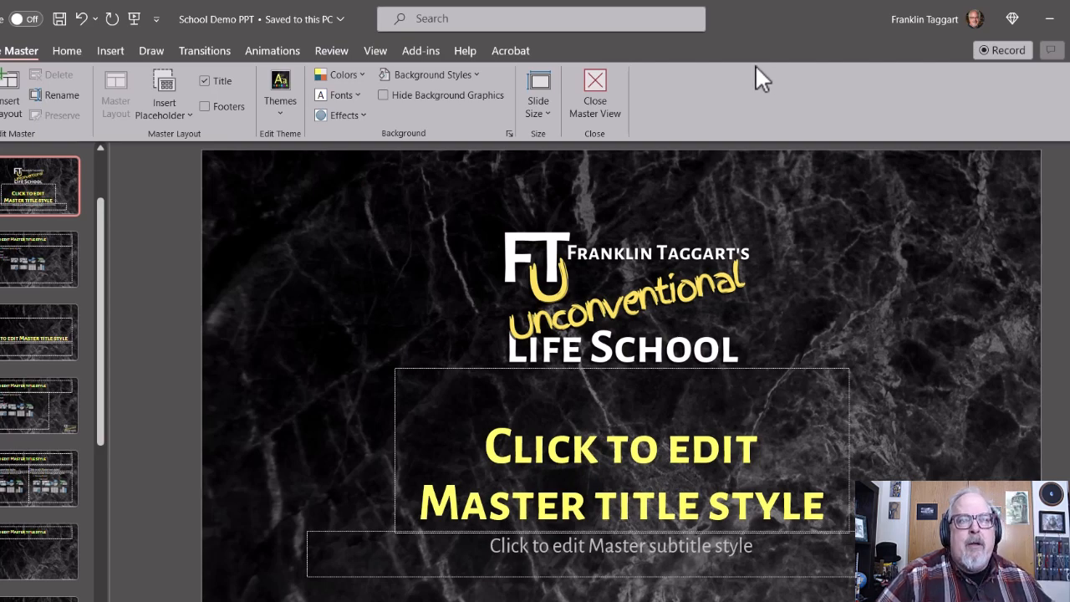
pyautogui.click(594, 90)
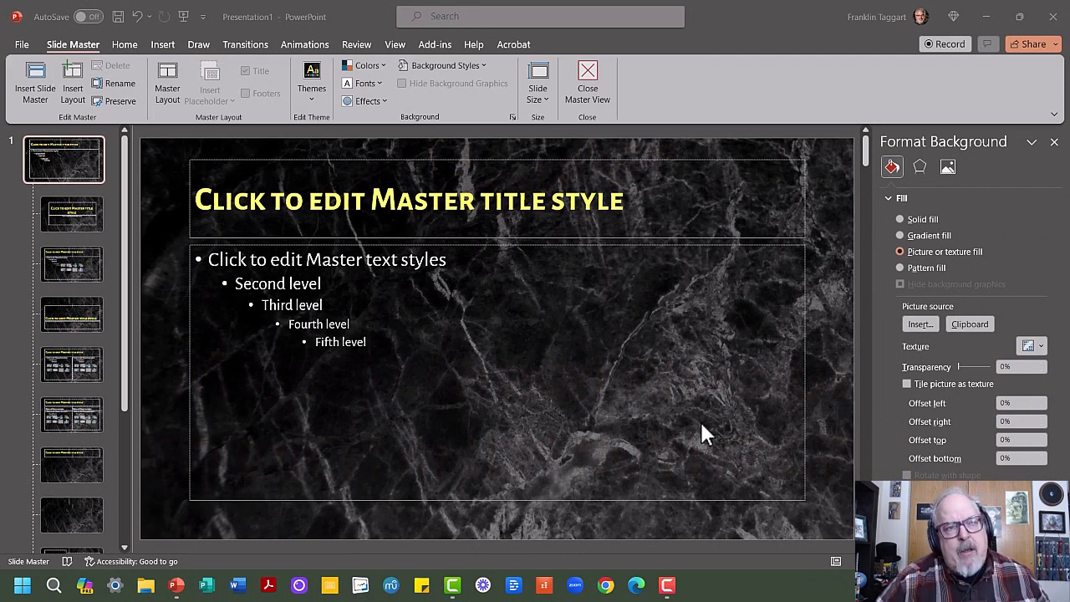
# - On the title slide layout, shorten the subtitle placeholder from its upper edge and move the title placeholder down to meet it
pyautogui.click(68, 215)
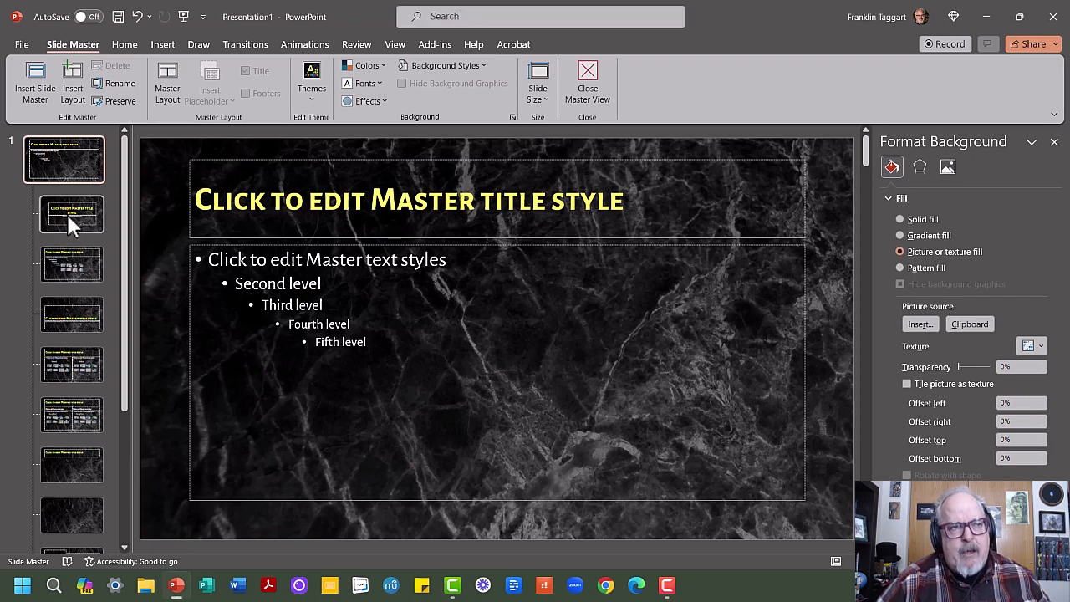
pyautogui.click(67, 210)
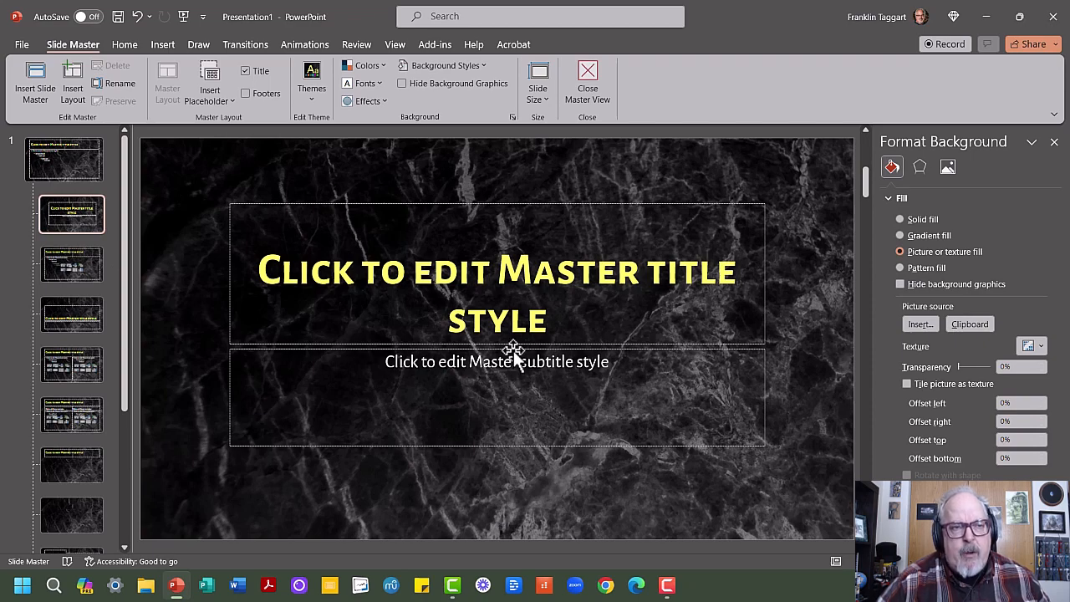
pyautogui.click(513, 358)
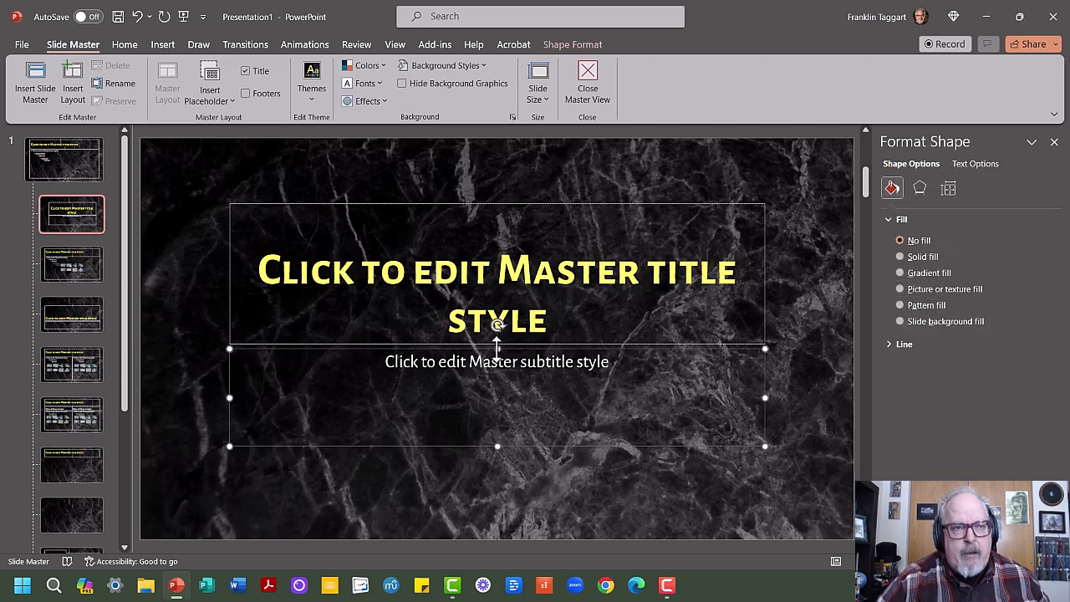
pyautogui.moveTo(498, 348); pyautogui.dragTo(500, 407)
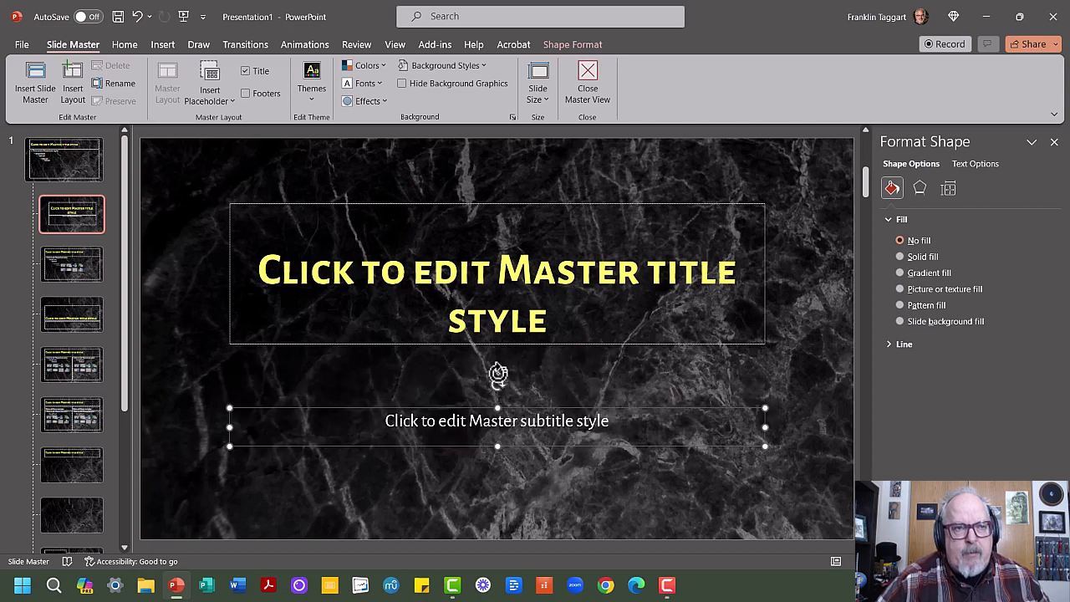
pyautogui.moveTo(509, 347); pyautogui.dragTo(507, 406)
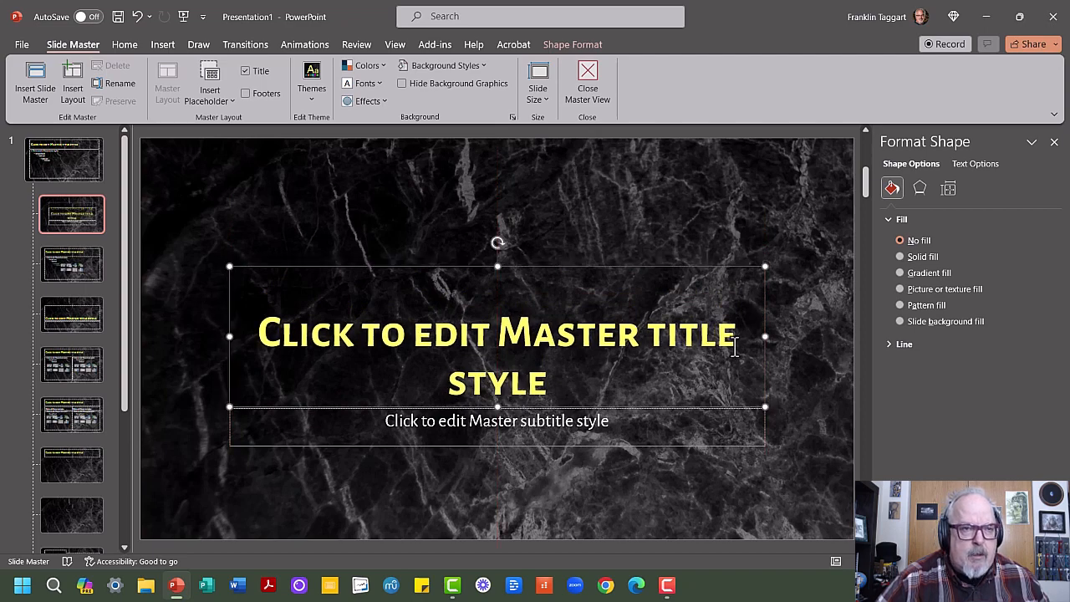
# - Narrow the title placeholder, center it above the subtitle, and move both placeholders down to free space for the logo
pyautogui.moveTo(763, 337); pyautogui.dragTo(616, 344)
pyautogui.moveTo(527, 262); pyautogui.dragTo(609, 266)
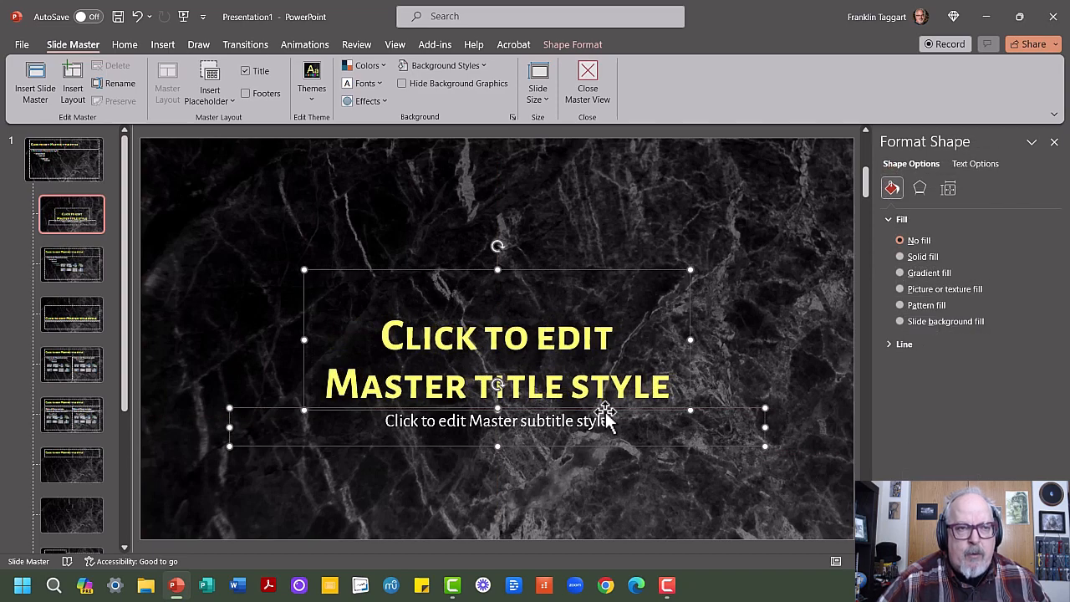
pyautogui.moveTo(605, 418); pyautogui.dragTo(605, 468)
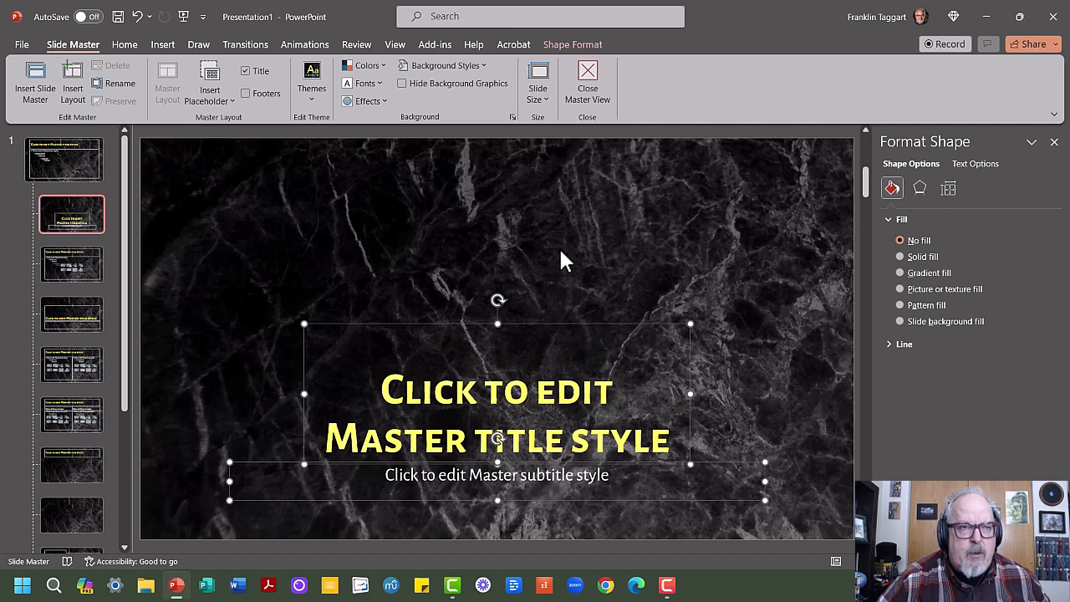
pyautogui.click(560, 249)
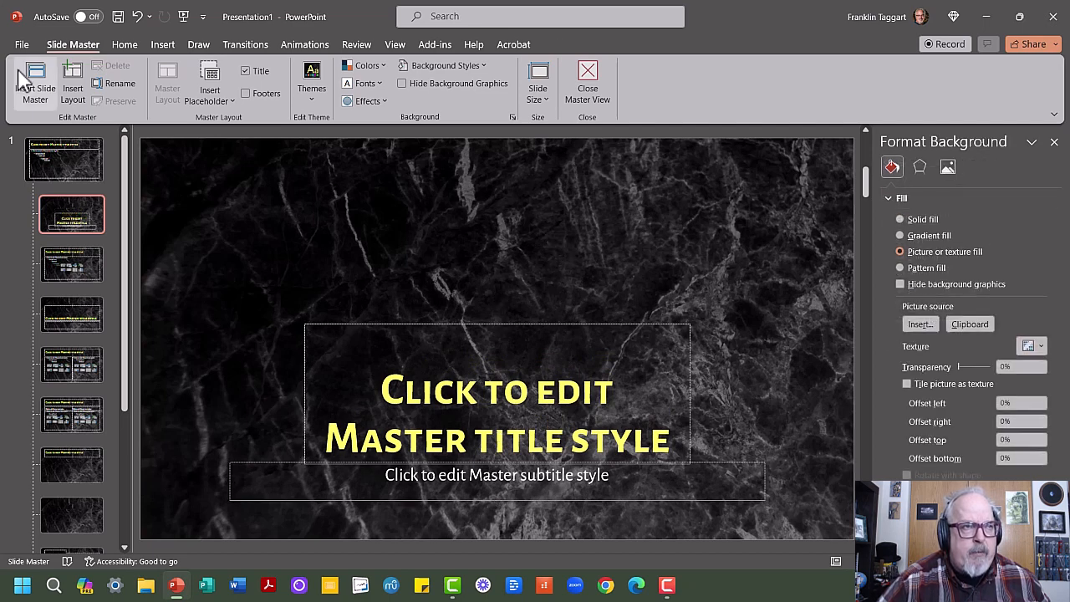
# - Insert the FT School Logo SQ image from this device onto the title slide layout
pyautogui.click(170, 46)
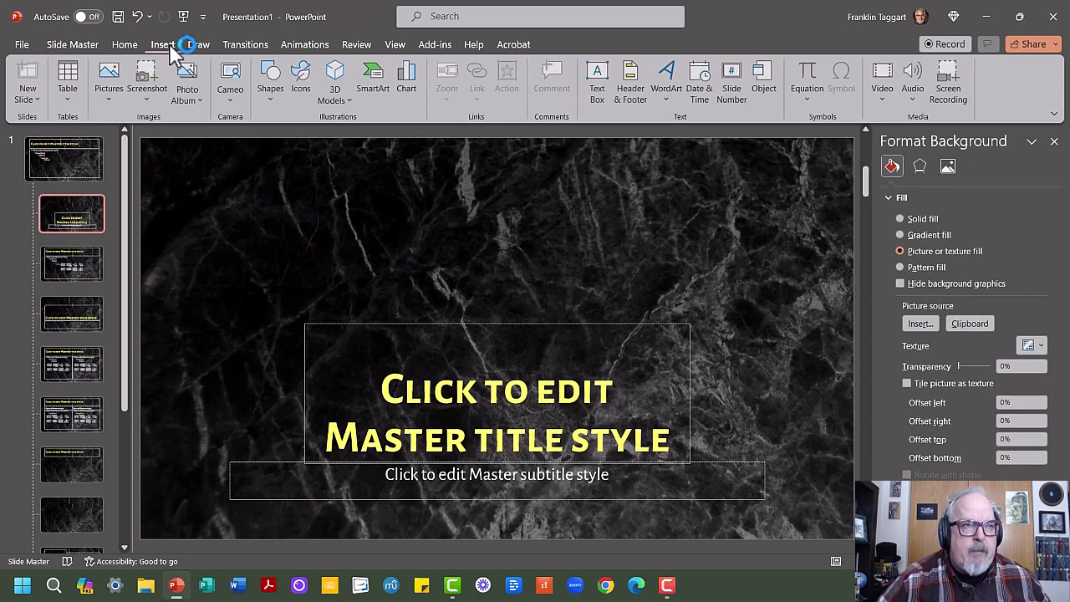
pyautogui.click(113, 94)
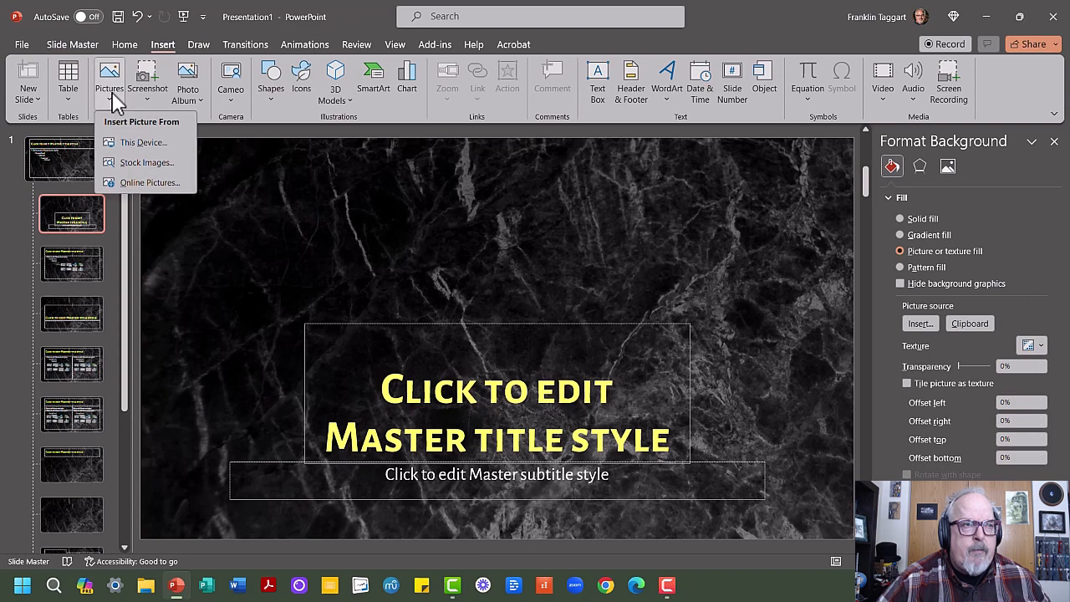
pyautogui.click(133, 142)
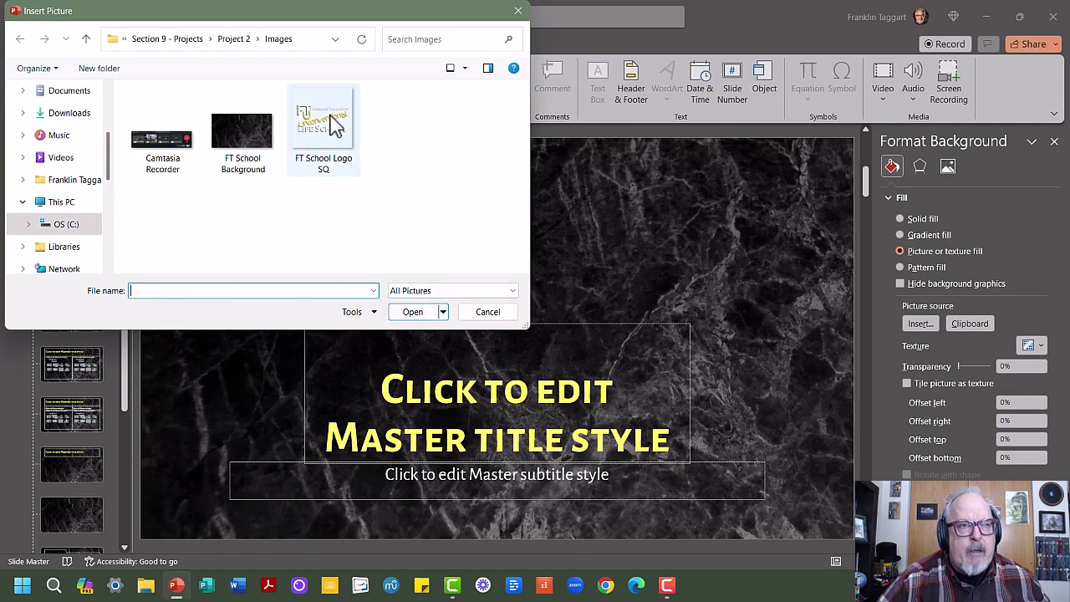
pyautogui.click(335, 129)
pyautogui.click(415, 318)
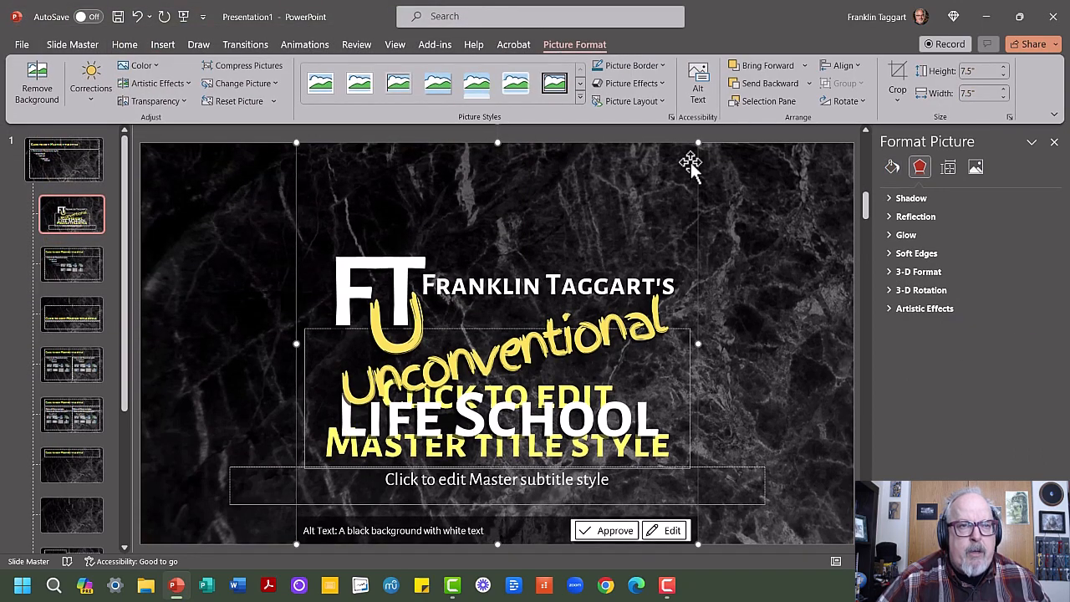
# - Scale the logo down to about 4.6 inches square and center it above the title placeholder
pyautogui.moveTo(699, 143); pyautogui.dragTo(542, 347)
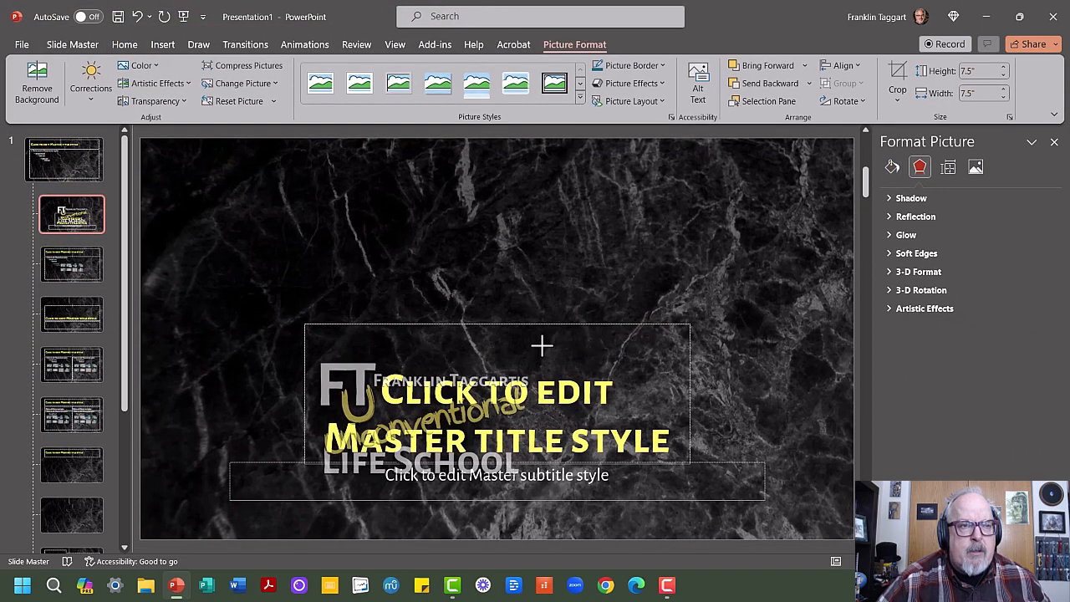
pyautogui.moveTo(435, 393); pyautogui.dragTo(521, 208)
pyautogui.moveTo(527, 219); pyautogui.dragTo(524, 220)
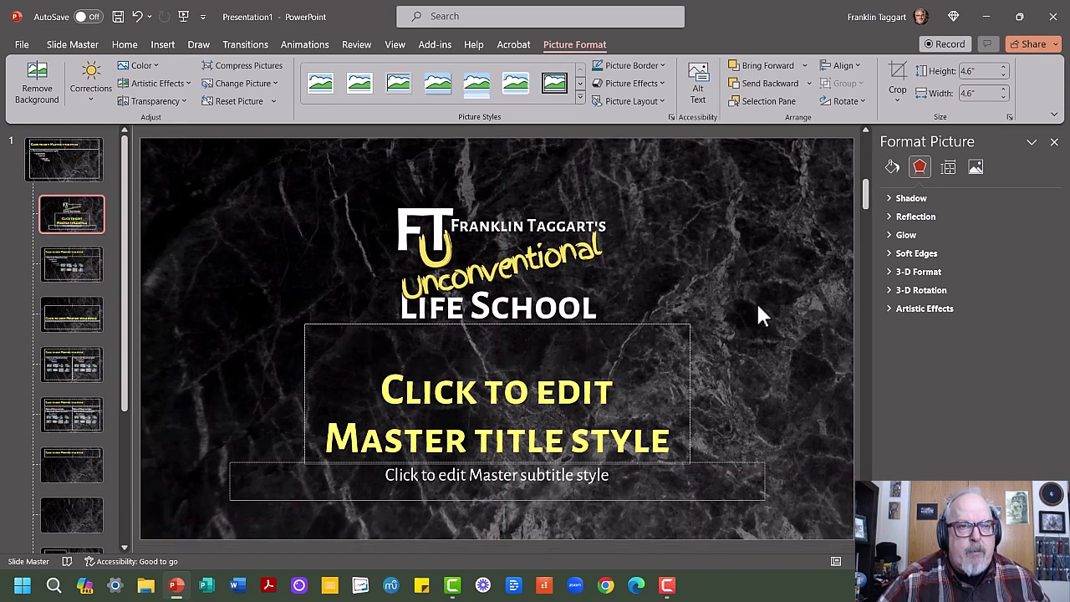
pyautogui.click(758, 309)
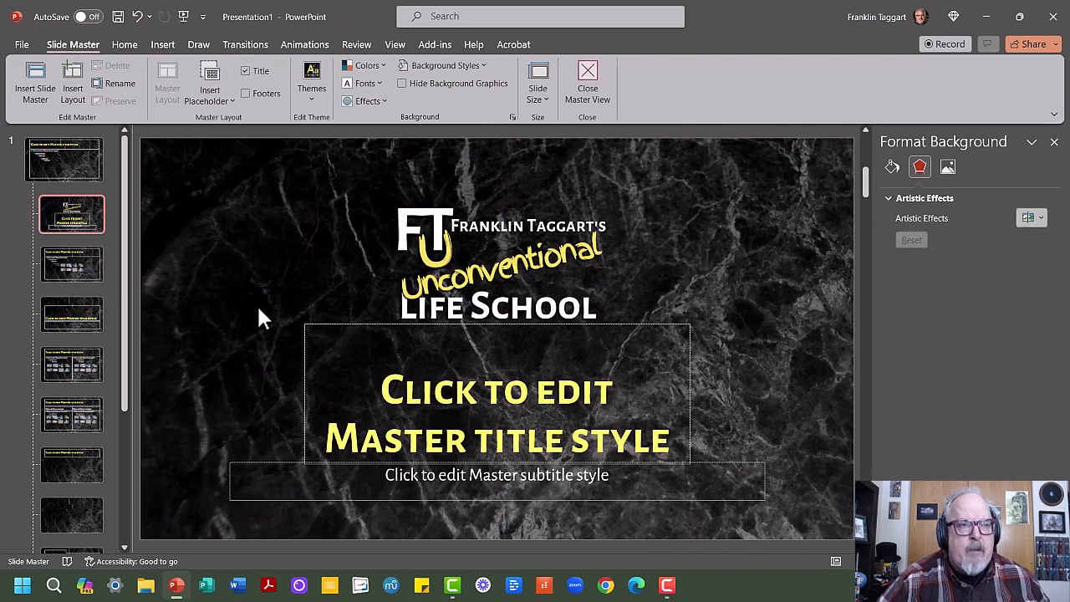
# - Copy the logo picture from the title slide layout
pyautogui.scroll(-2, 259, 309)
pyautogui.scroll(3, 259, 308)
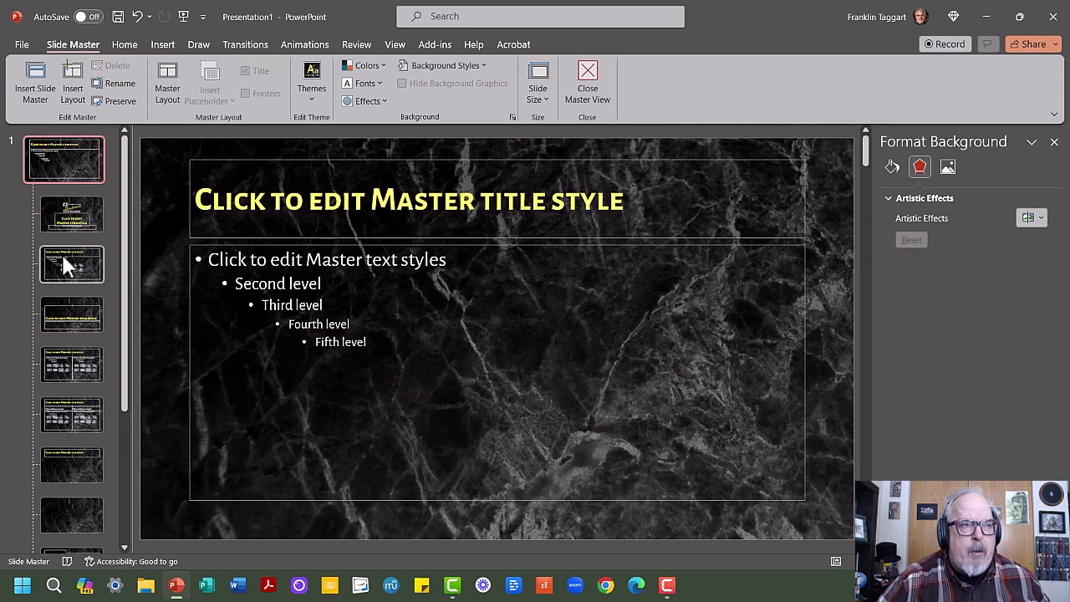
pyautogui.click(70, 216)
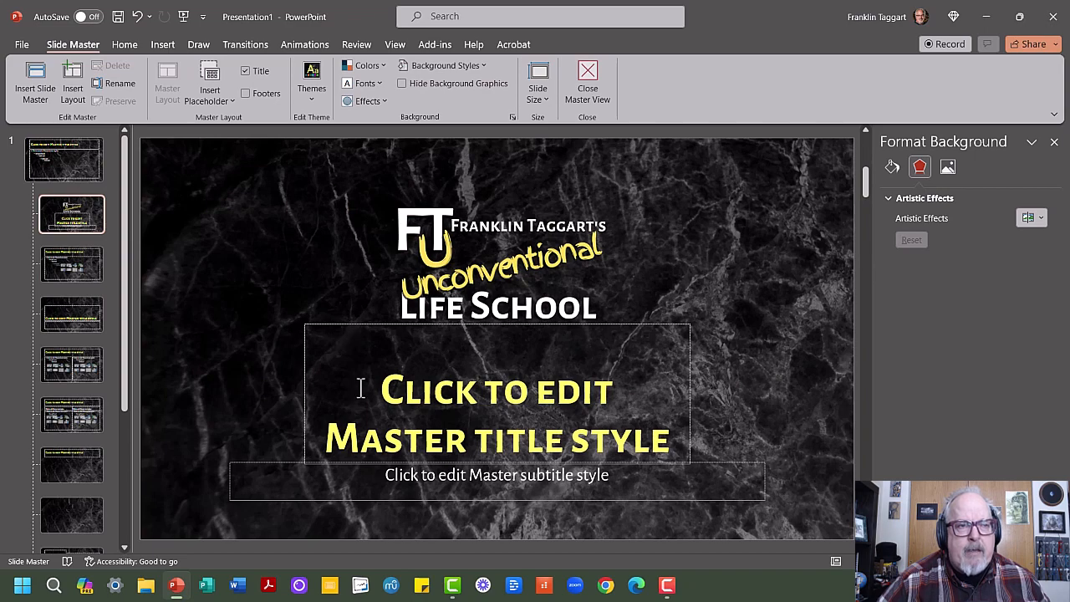
pyautogui.click(82, 270)
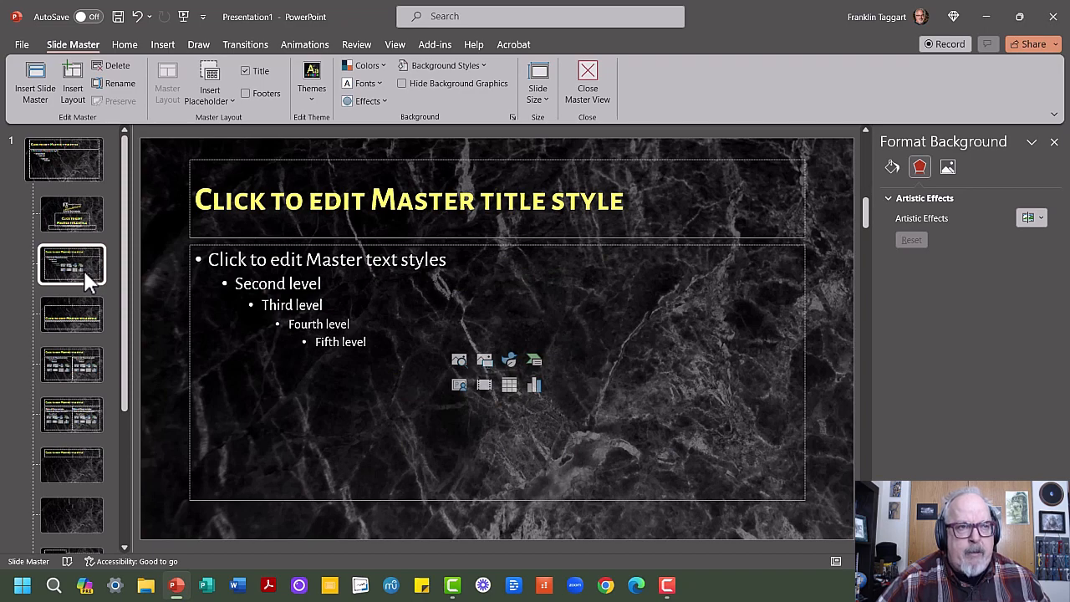
pyautogui.click(82, 216)
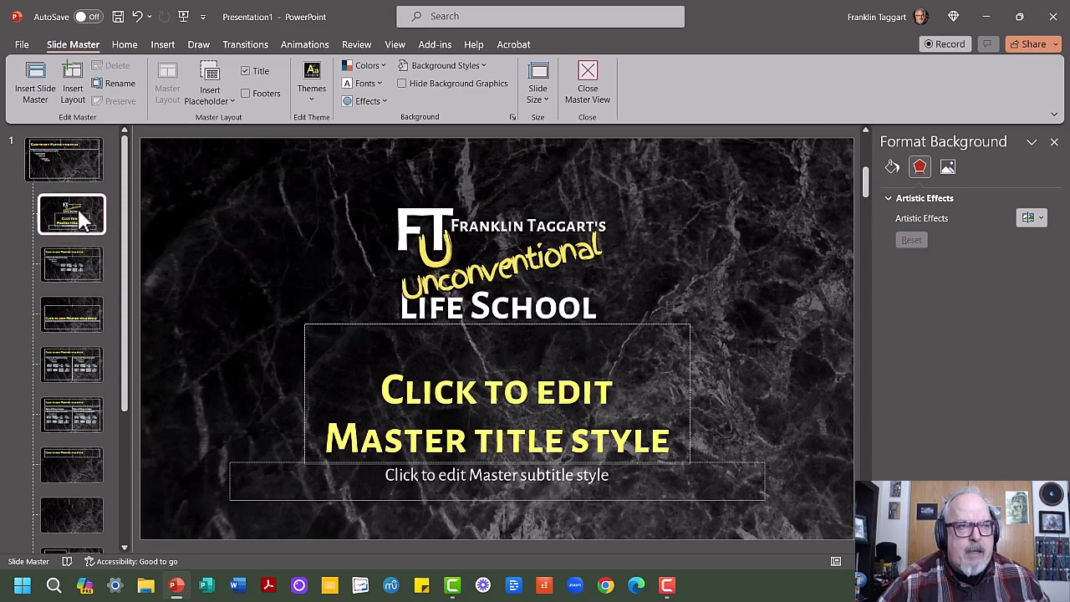
pyautogui.click(502, 231)
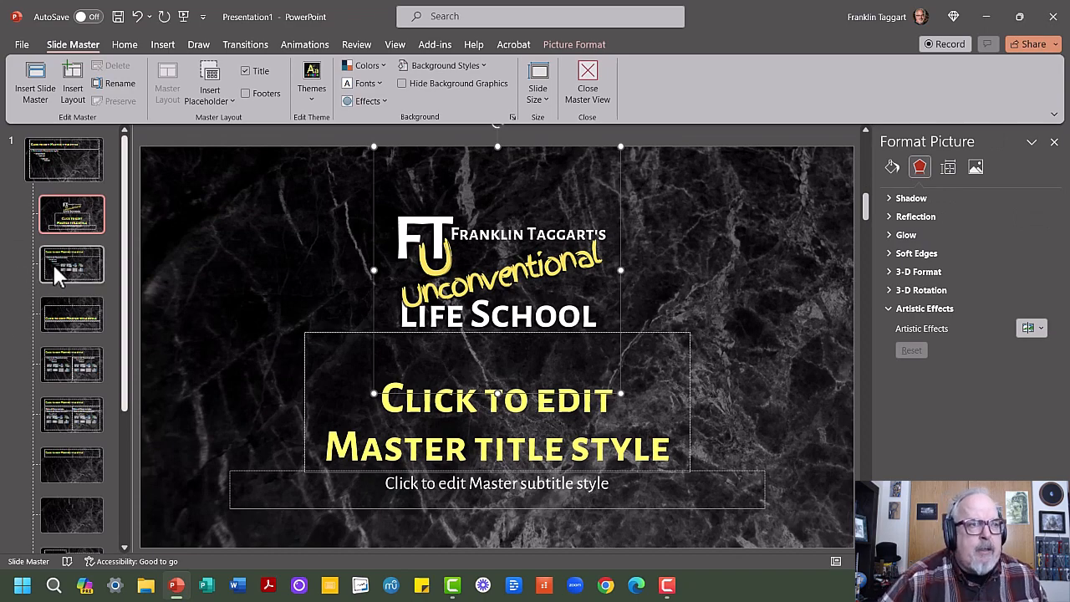
# - On the Two Content layout, delete the second content placeholder and widen the remaining one to about two thirds of the slide
pyautogui.click(73, 366)
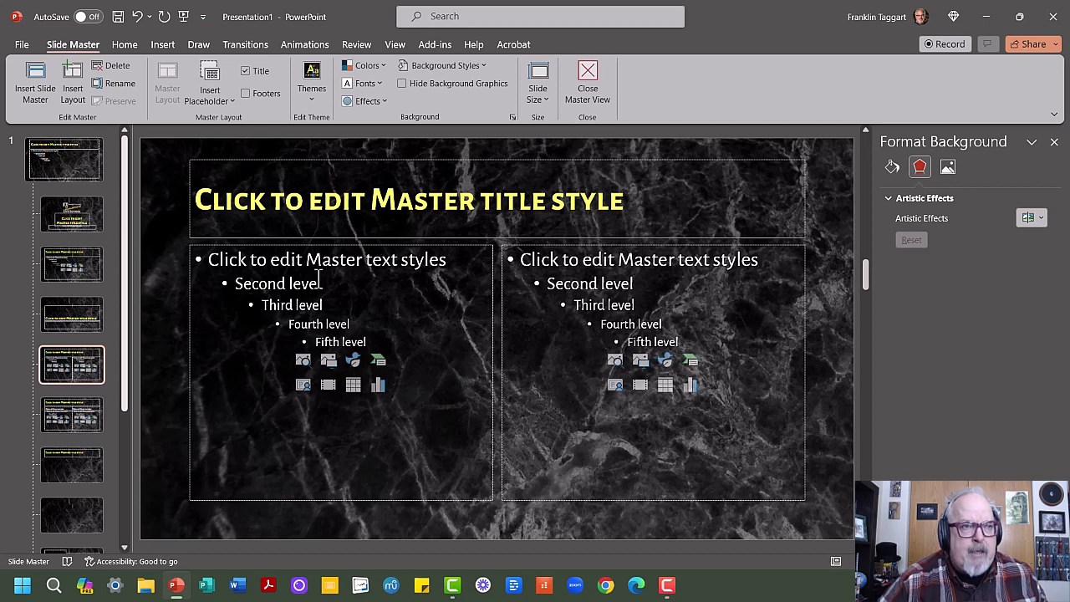
pyautogui.click(796, 245)
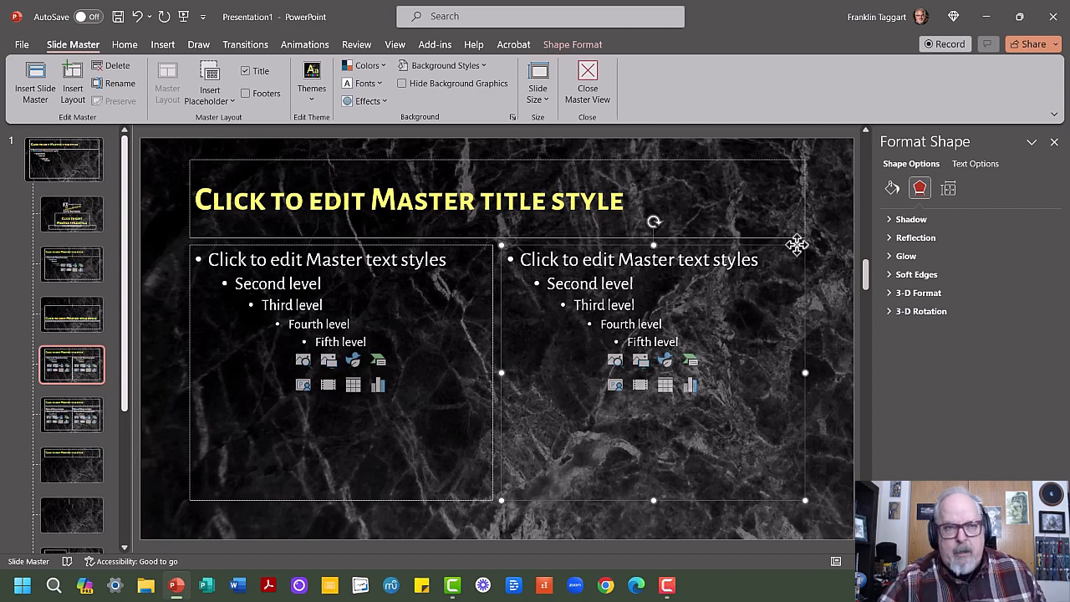
pyautogui.press('Delete')
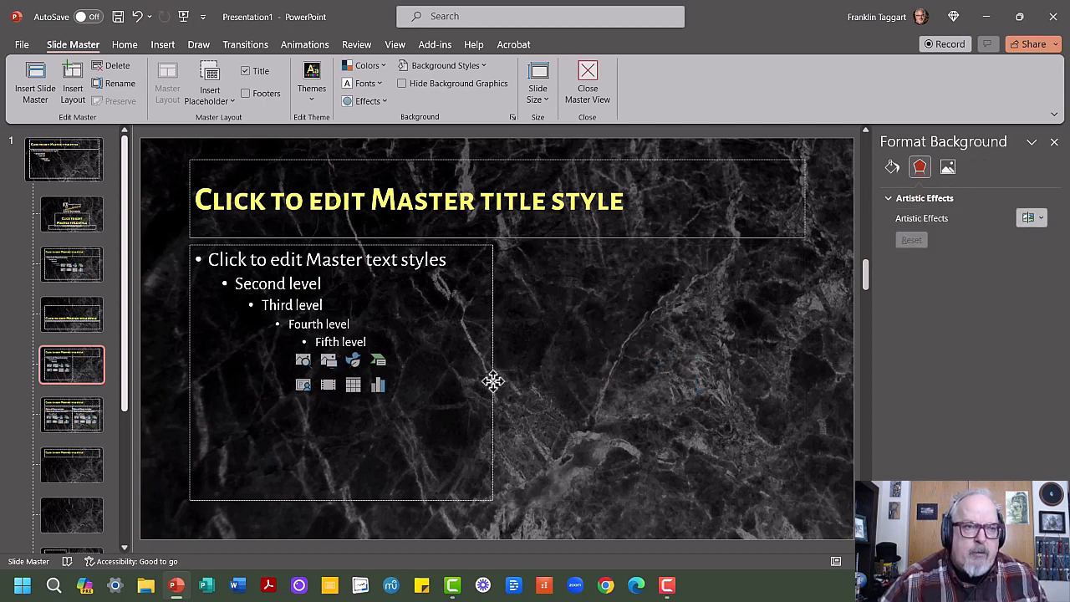
pyautogui.click(493, 383)
pyautogui.moveTo(494, 374); pyautogui.dragTo(637, 382)
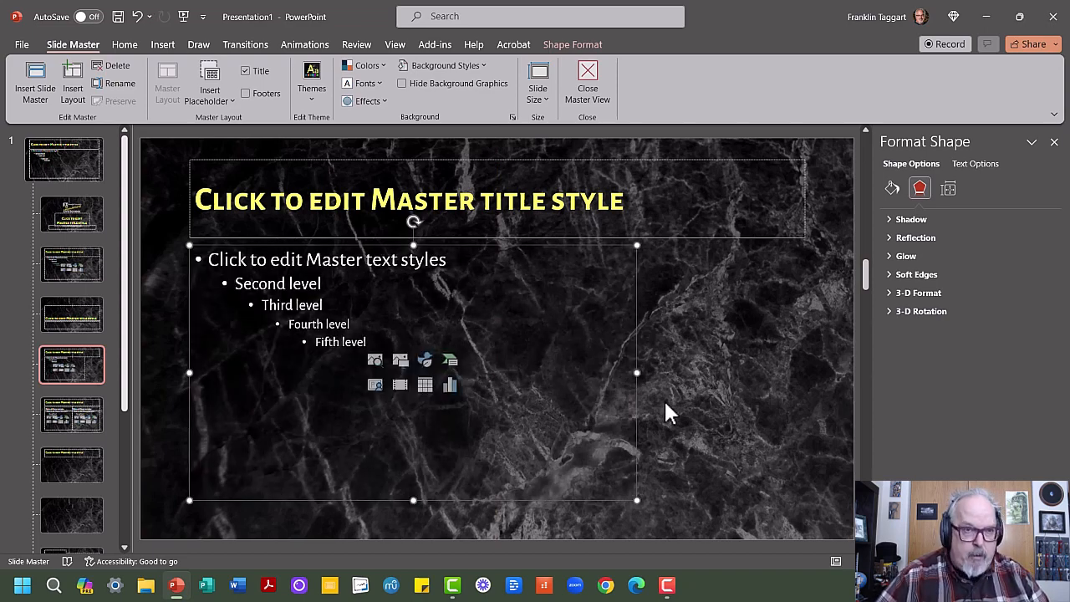
# - Paste the logo onto the Two Content layout, shrink it and place it in the slide's lower-right corner
pyautogui.hotkey('ctrl', 'v')
pyautogui.moveTo(499, 282); pyautogui.dragTo(719, 453)
pyautogui.moveTo(580, 313); pyautogui.dragTo(730, 459)
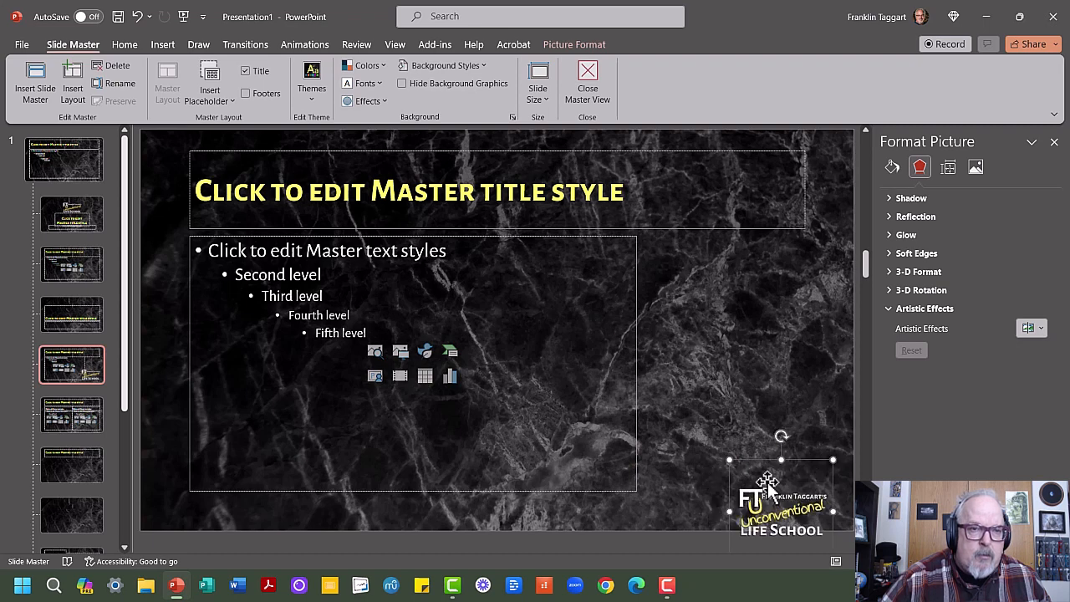
pyautogui.moveTo(794, 509); pyautogui.dragTo(811, 494)
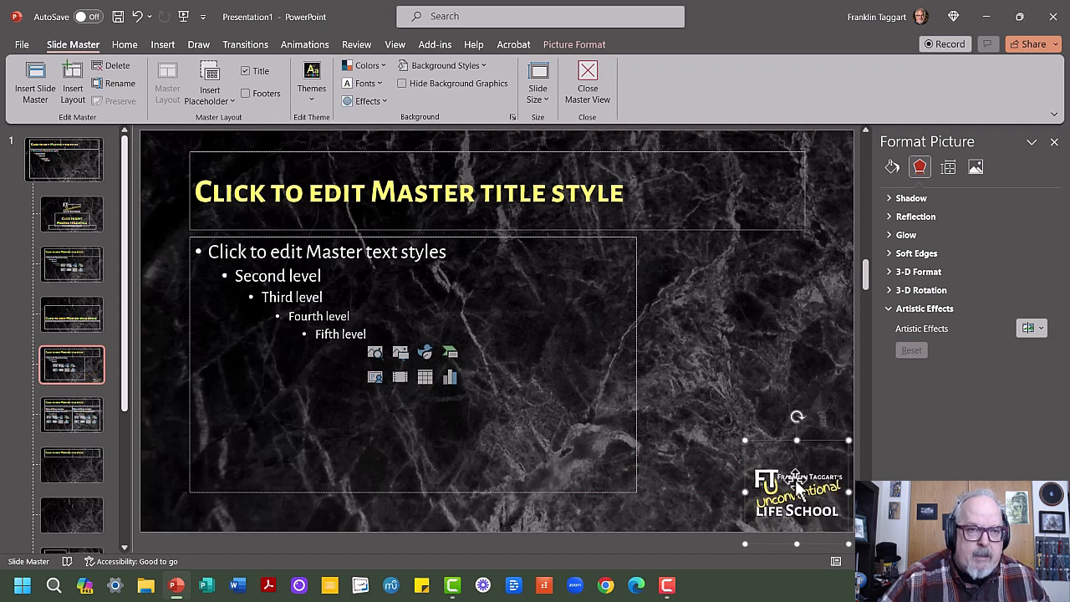
pyautogui.click(711, 350)
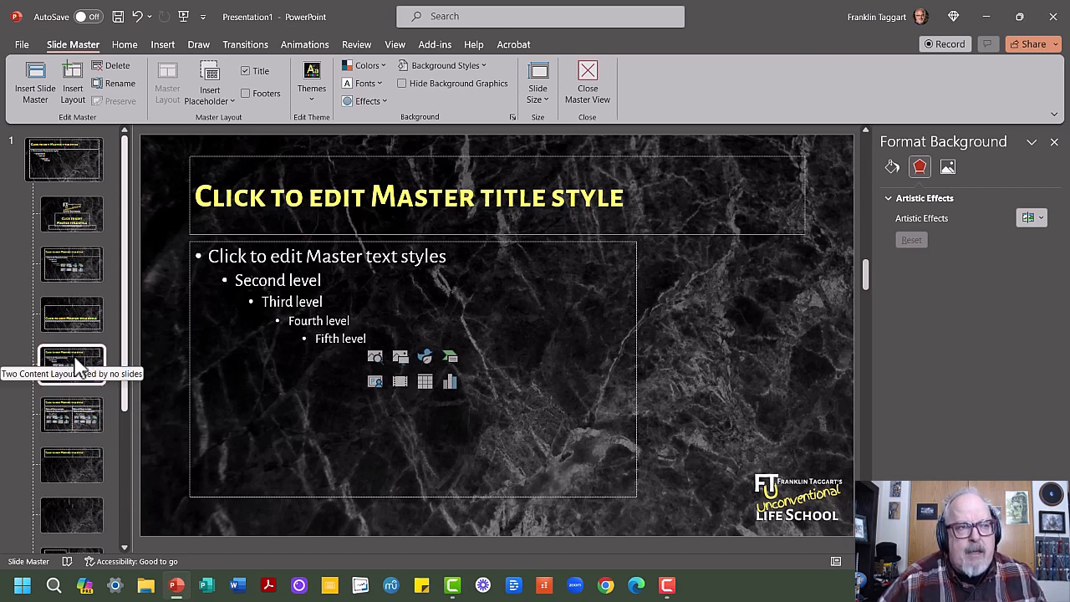
# - Open the fill settings of the content placeholder on the Two Content layout
pyautogui.click(638, 374)
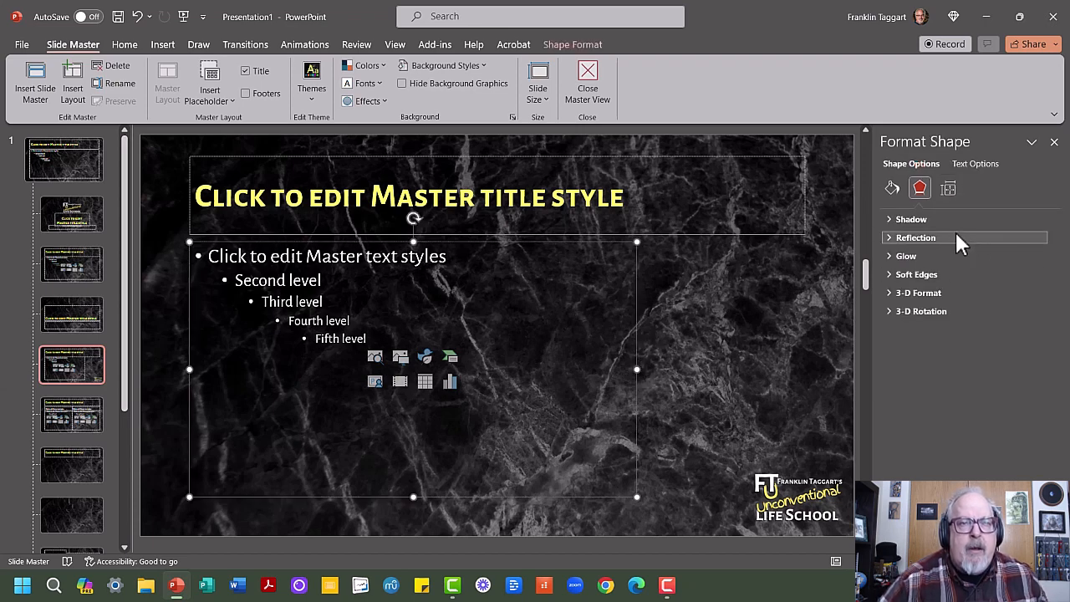
pyautogui.click(892, 189)
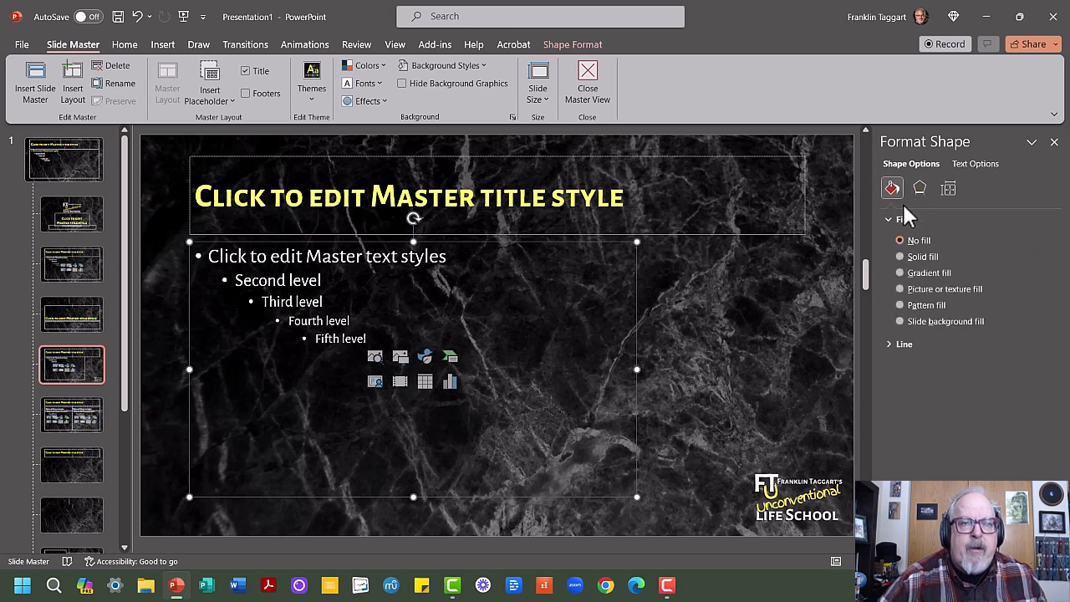